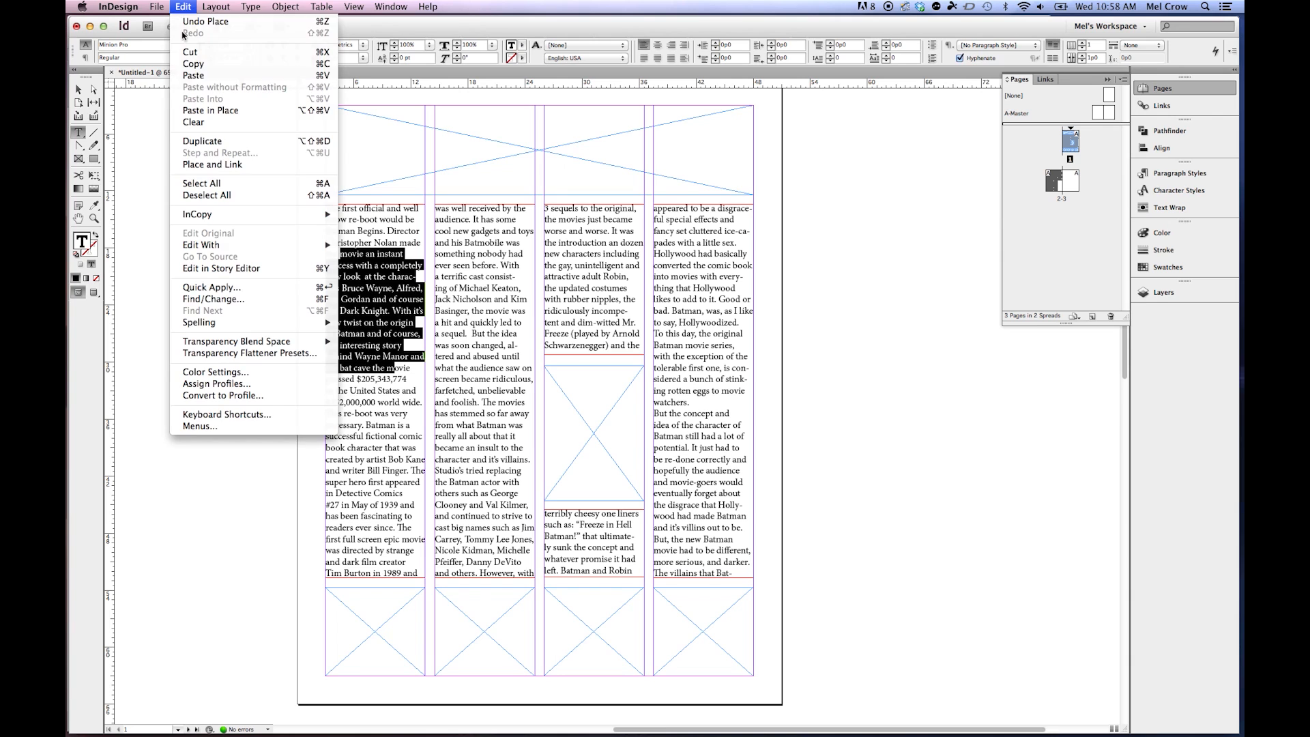
- Select all the text in the story and check how far the selection extends across the pages
click(211, 185)
scroll(642, 367, down, 2)
scroll(642, 367, down, 10)
scroll(644, 371, up, 4)
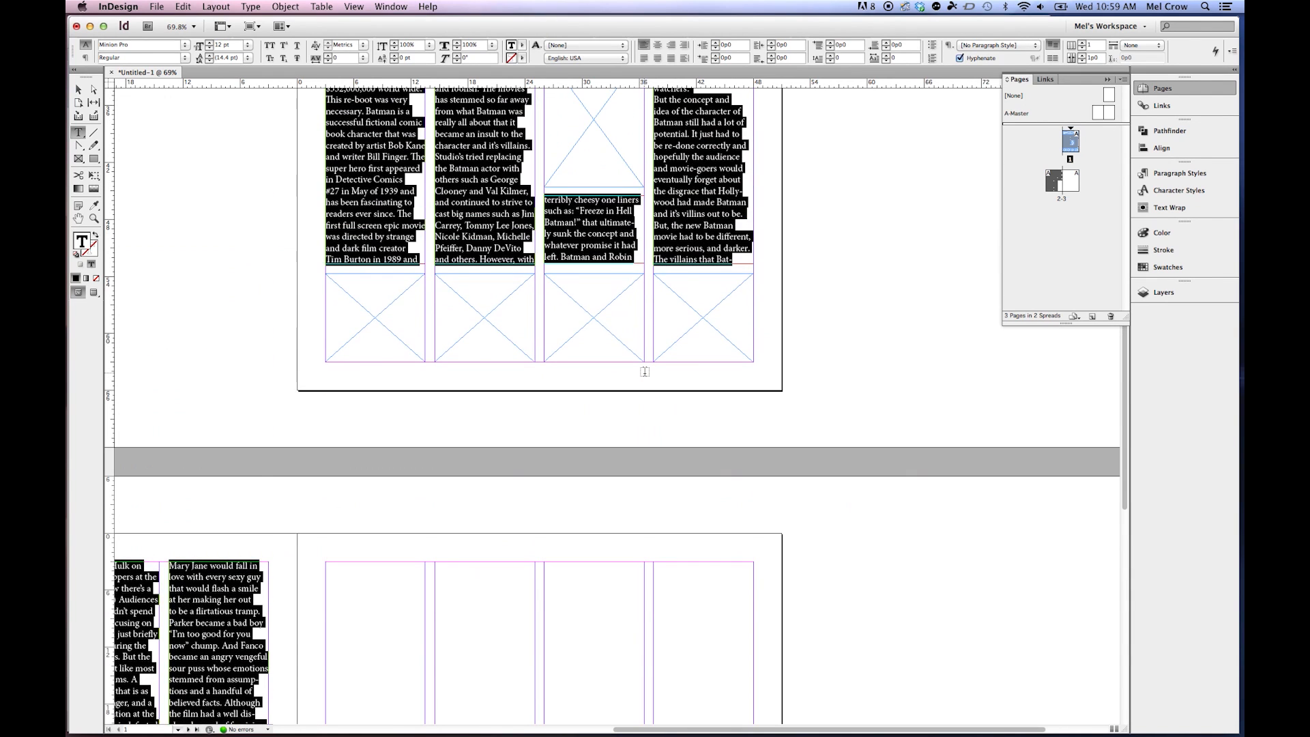
scroll(644, 371, up, 4)
scroll(644, 371, up, 1)
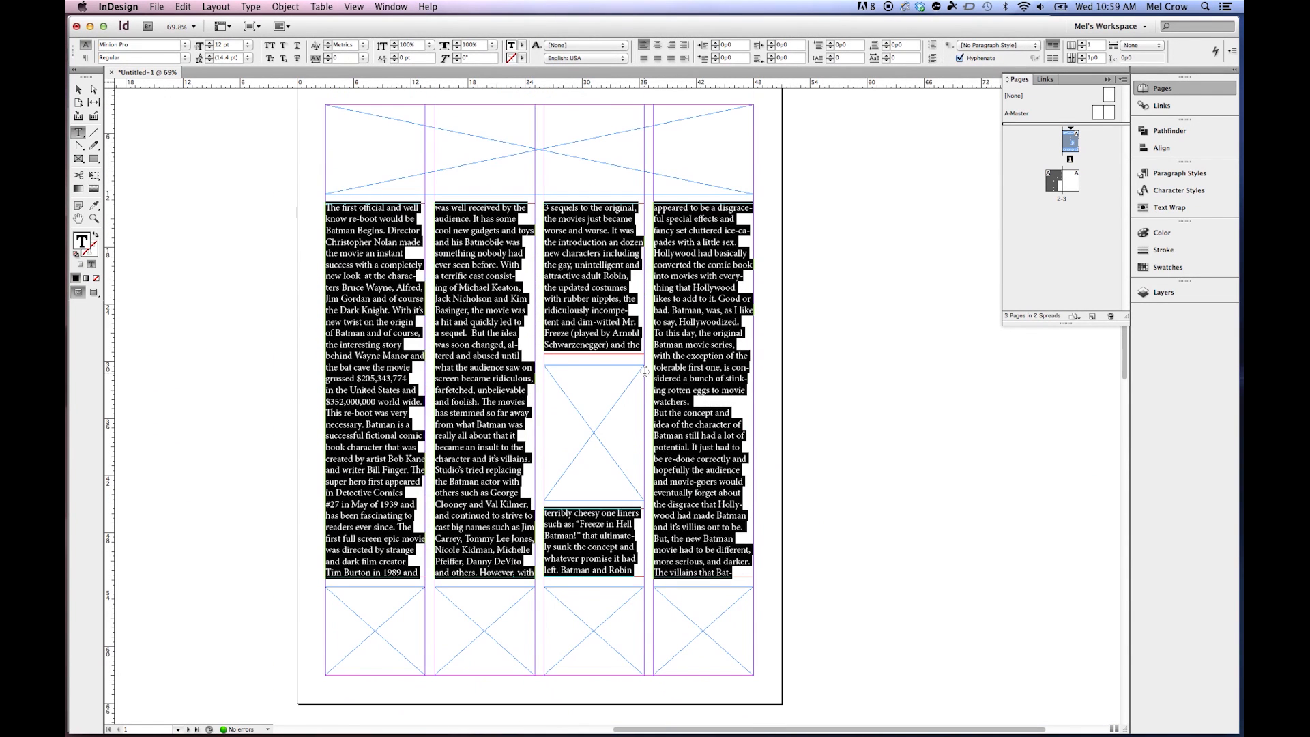
click(374, 287)
- Set the font of the first column's passage from "Christopher Nolan made" to "behind Wayne Manor" to Comic Sans MS
drag(337, 238, 375, 359)
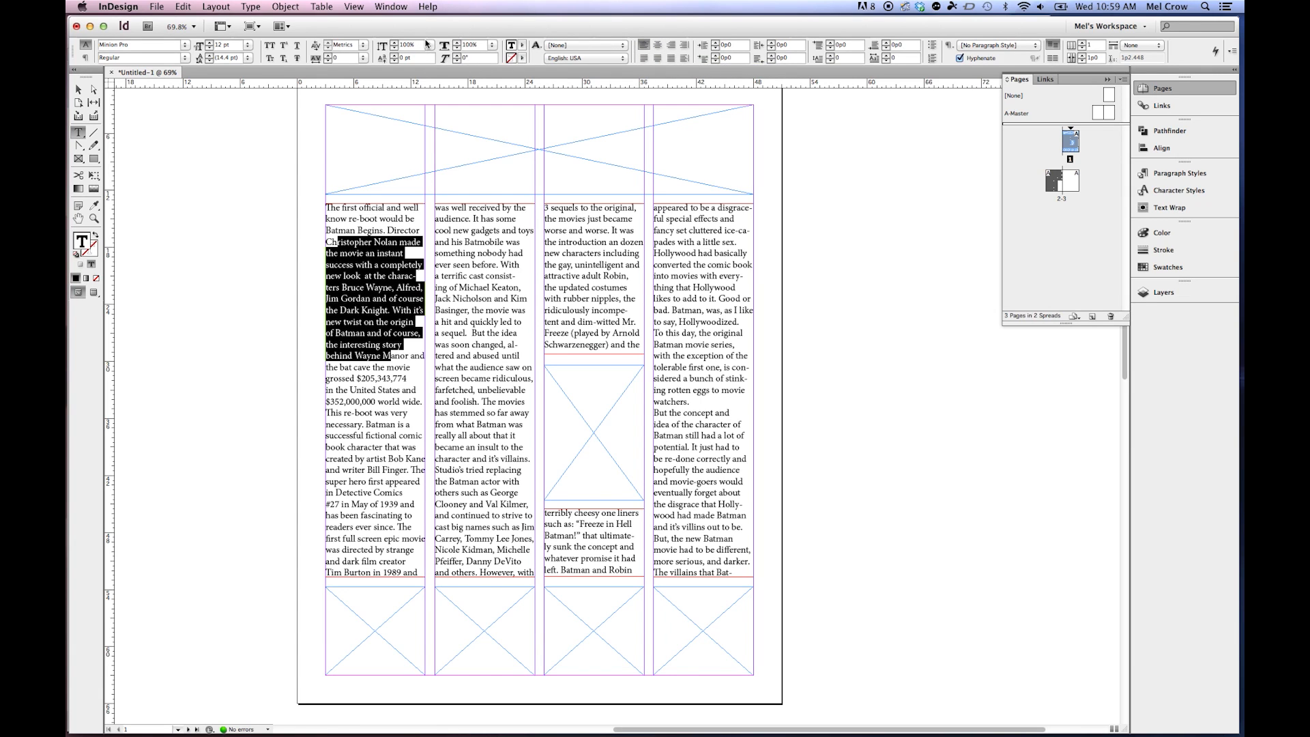
click(96, 45)
text(Comic Sans MS)
key(Return)
click(363, 252)
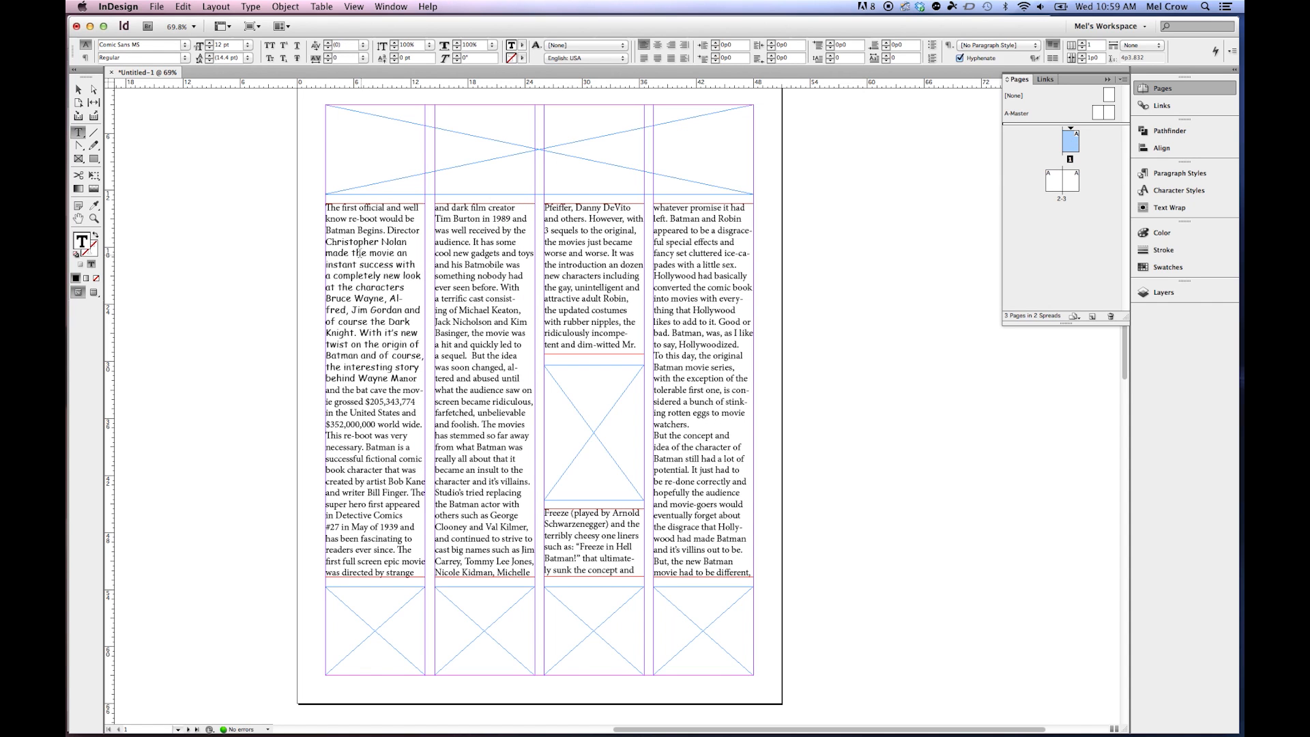
- Make the Comic Sans passage from "the movie an instant success" to "Batman and of course" bold
drag(342, 260, 408, 350)
click(359, 259)
drag(352, 252, 408, 354)
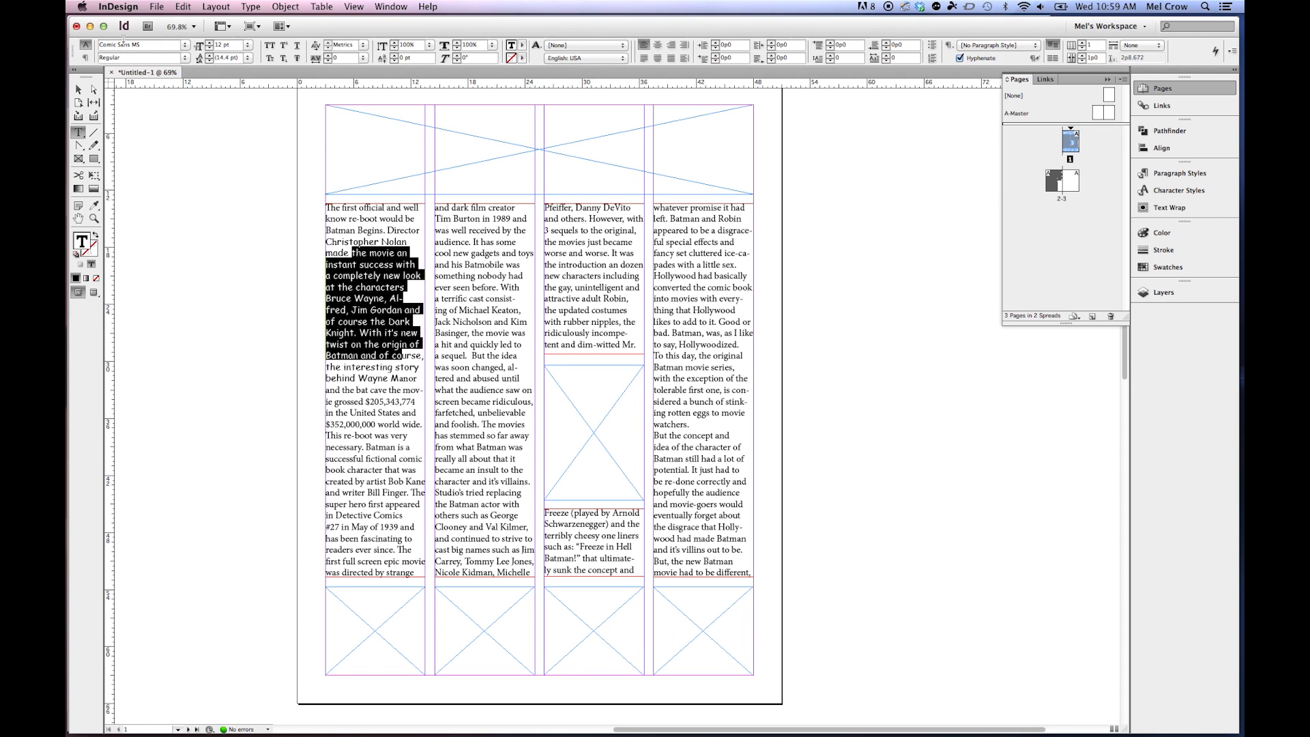
click(185, 58)
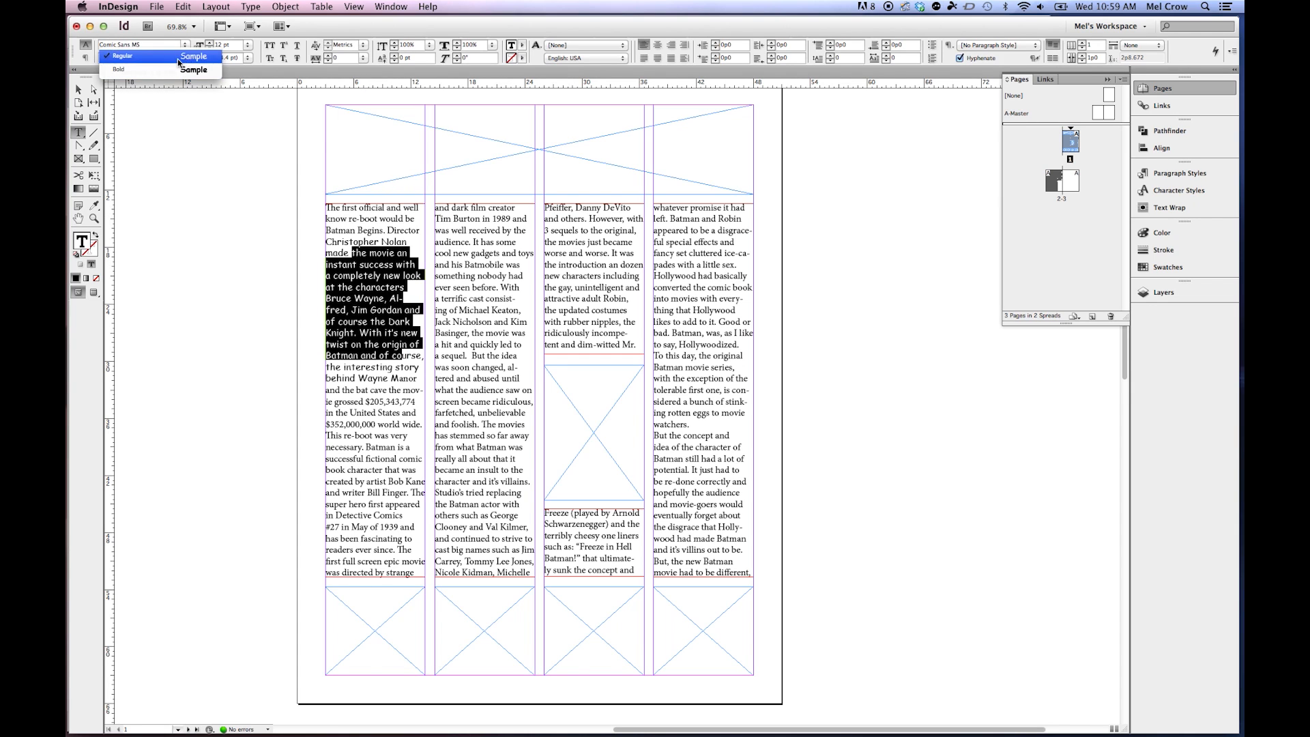
click(138, 73)
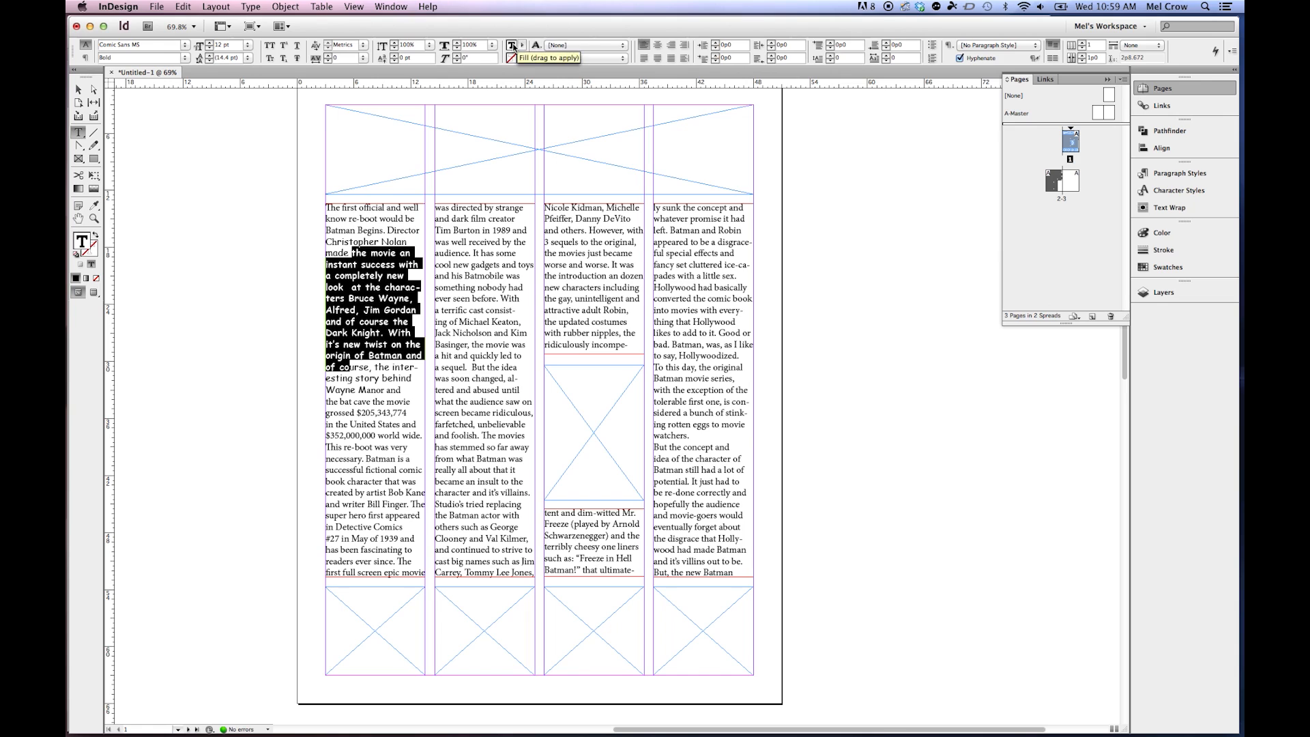
- Look at the paragraph formatting controls, then fill the selected bold text with the red swatch C=15 M=100 Y=100 K=0
click(85, 57)
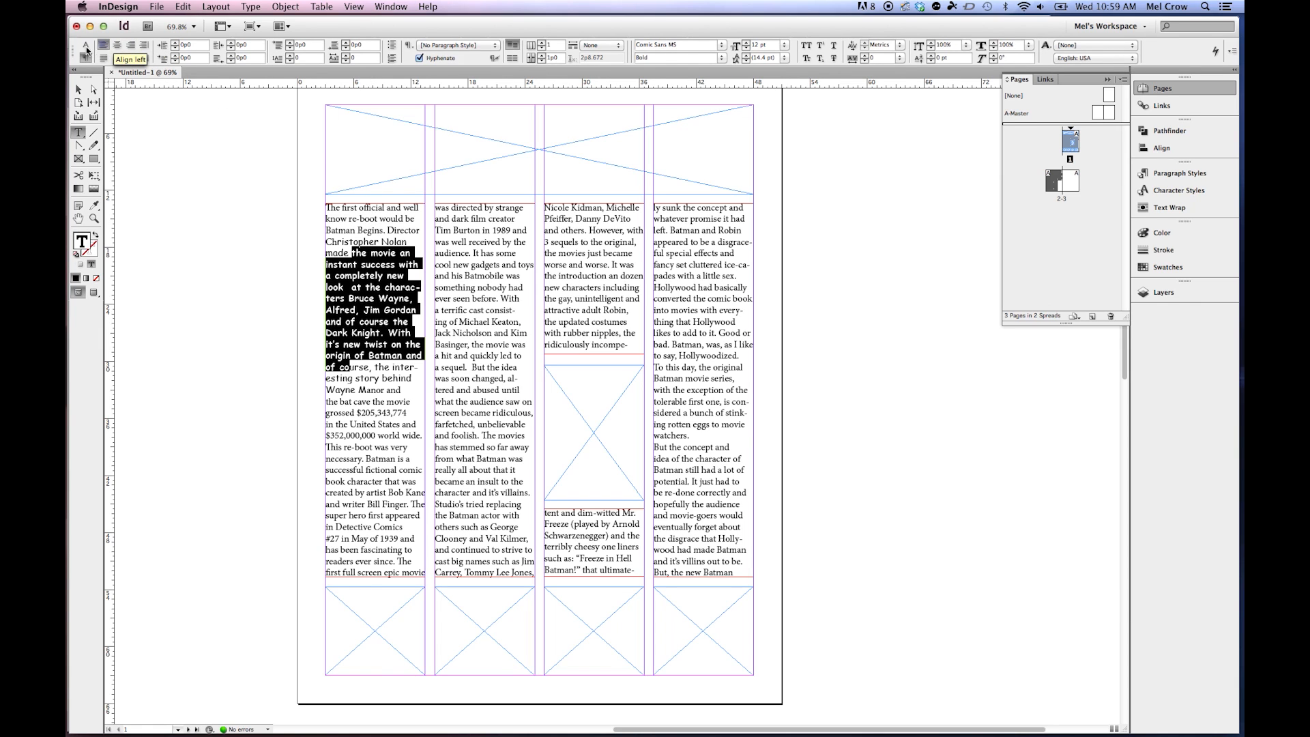
click(85, 45)
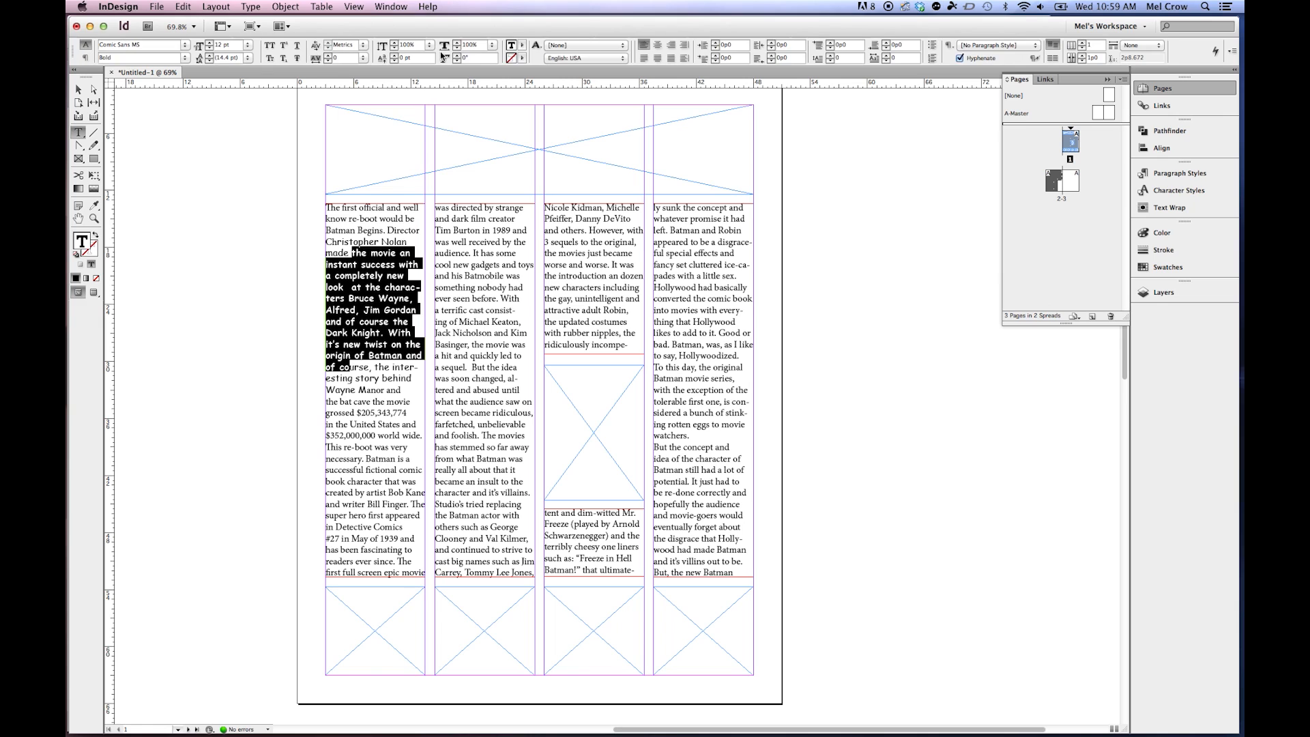
click(523, 45)
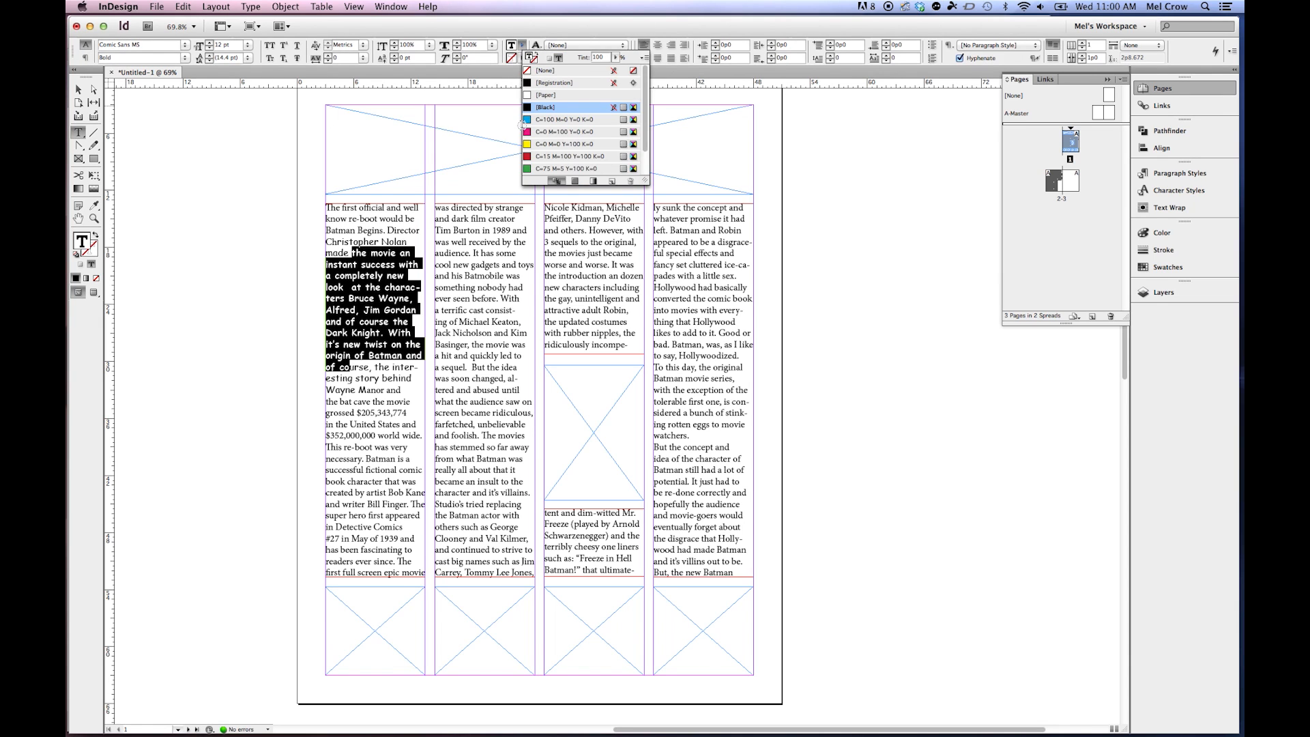
click(529, 159)
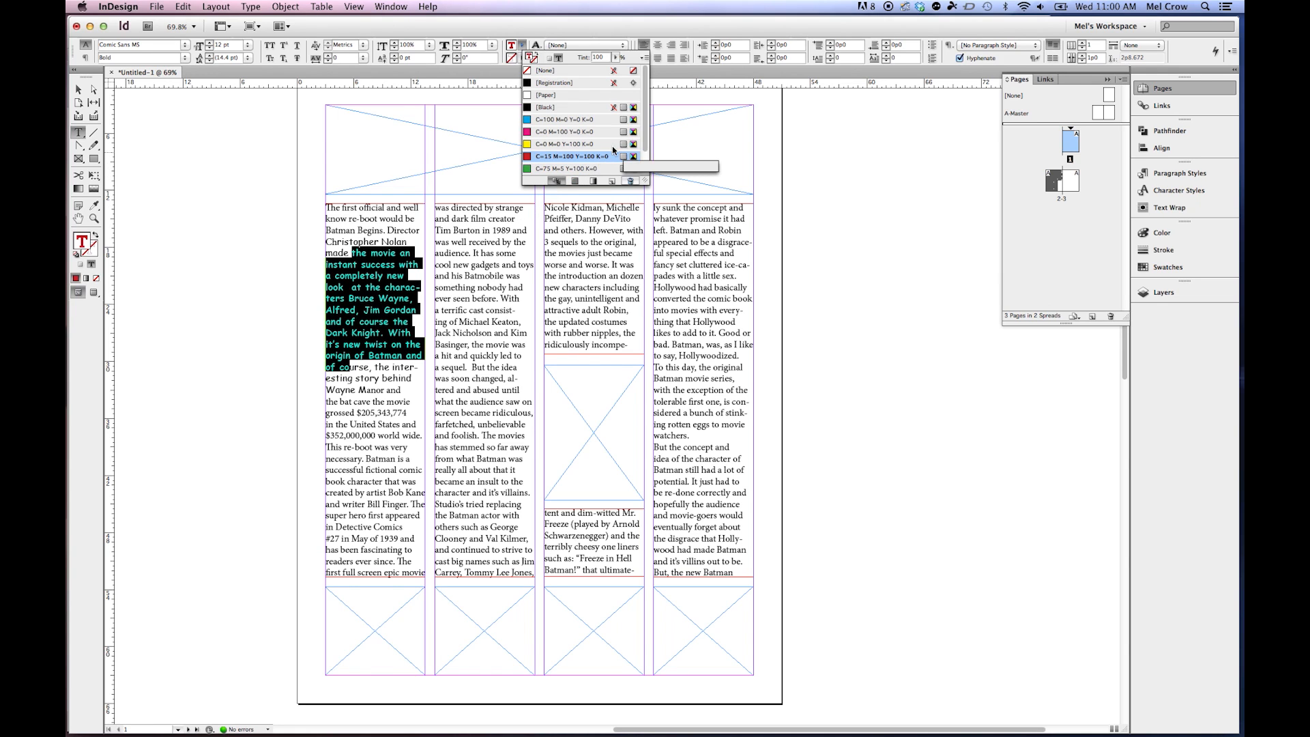
- Start a new paragraph style based on a selection within the red bold Comic Sans text
drag(360, 264, 402, 356)
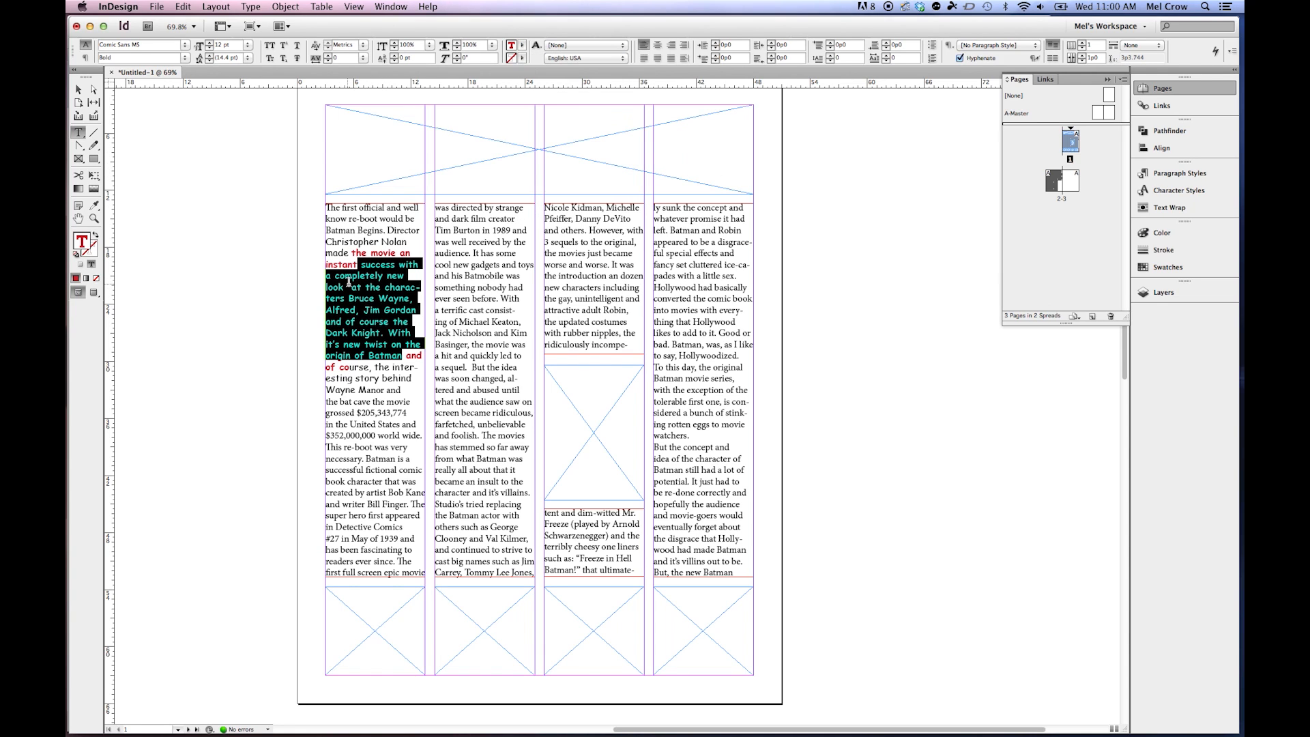
click(1188, 175)
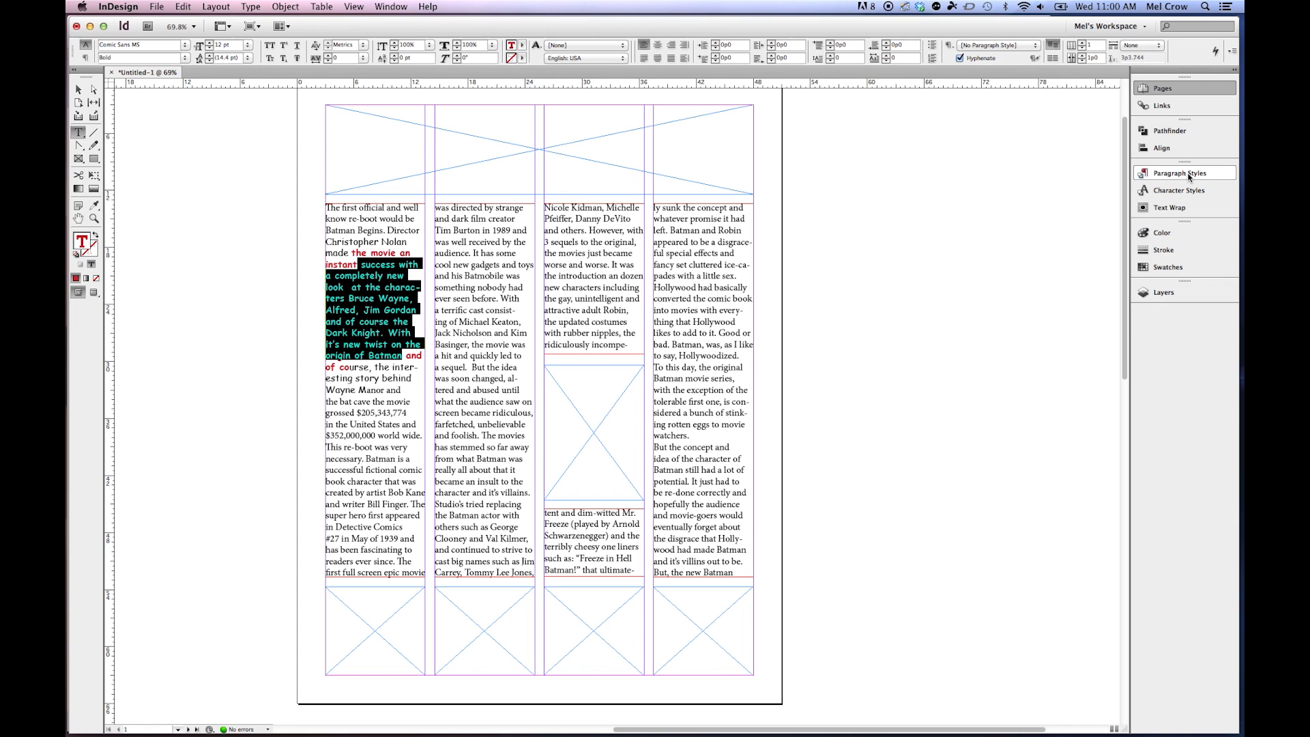
click(389, 6)
mouse_move(434, 252)
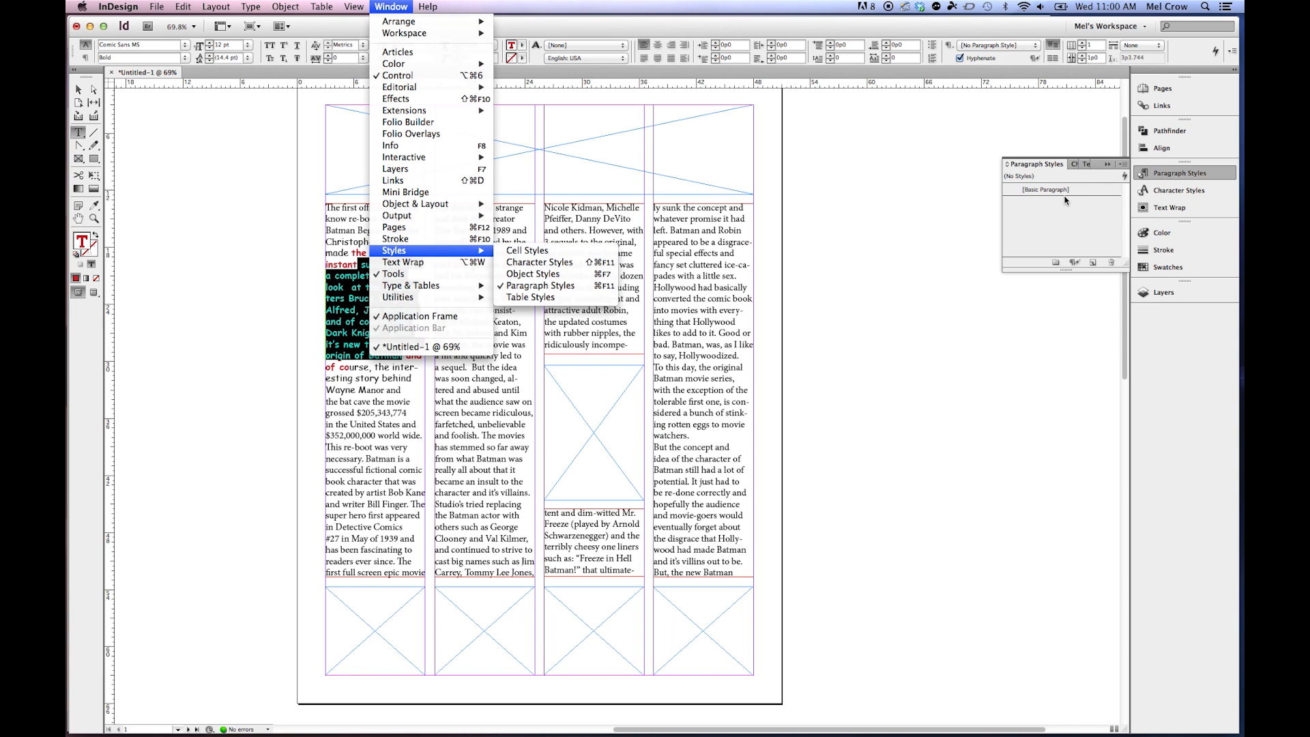
click(1083, 220)
click(1123, 164)
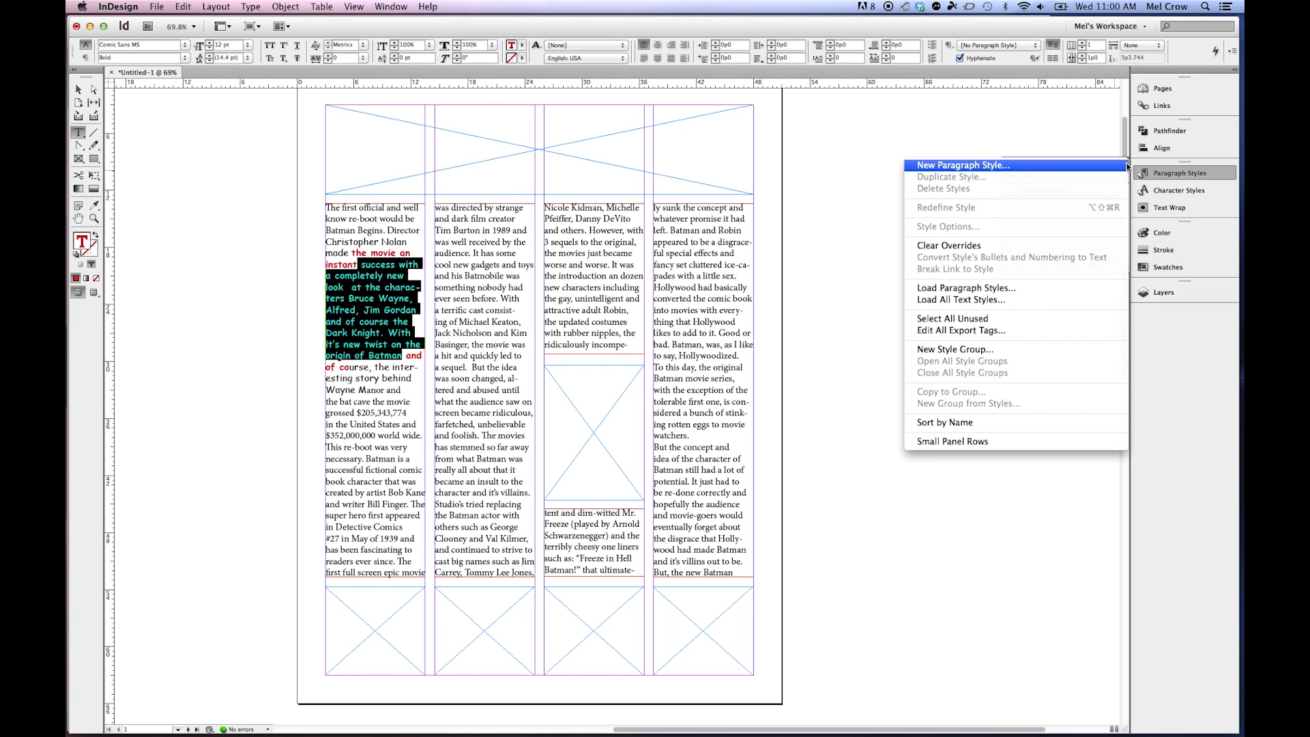
click(960, 166)
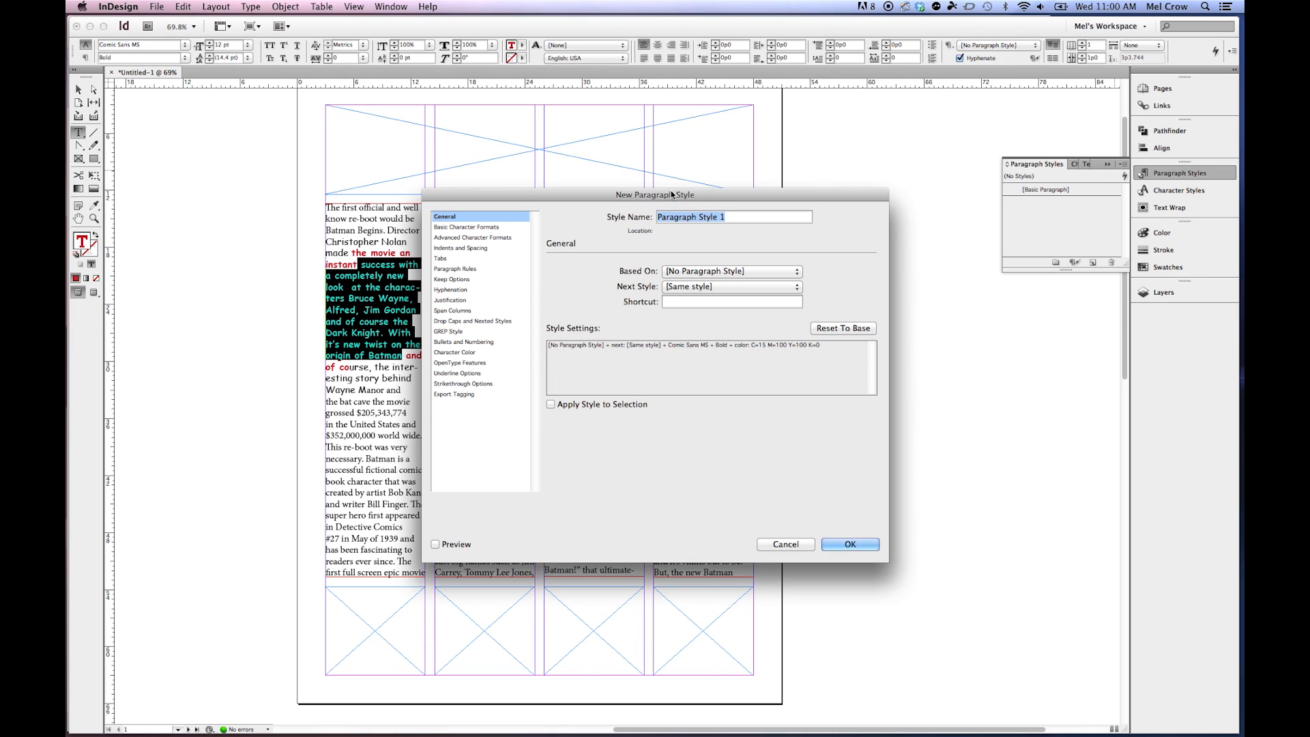
drag(653, 198, 869, 166)
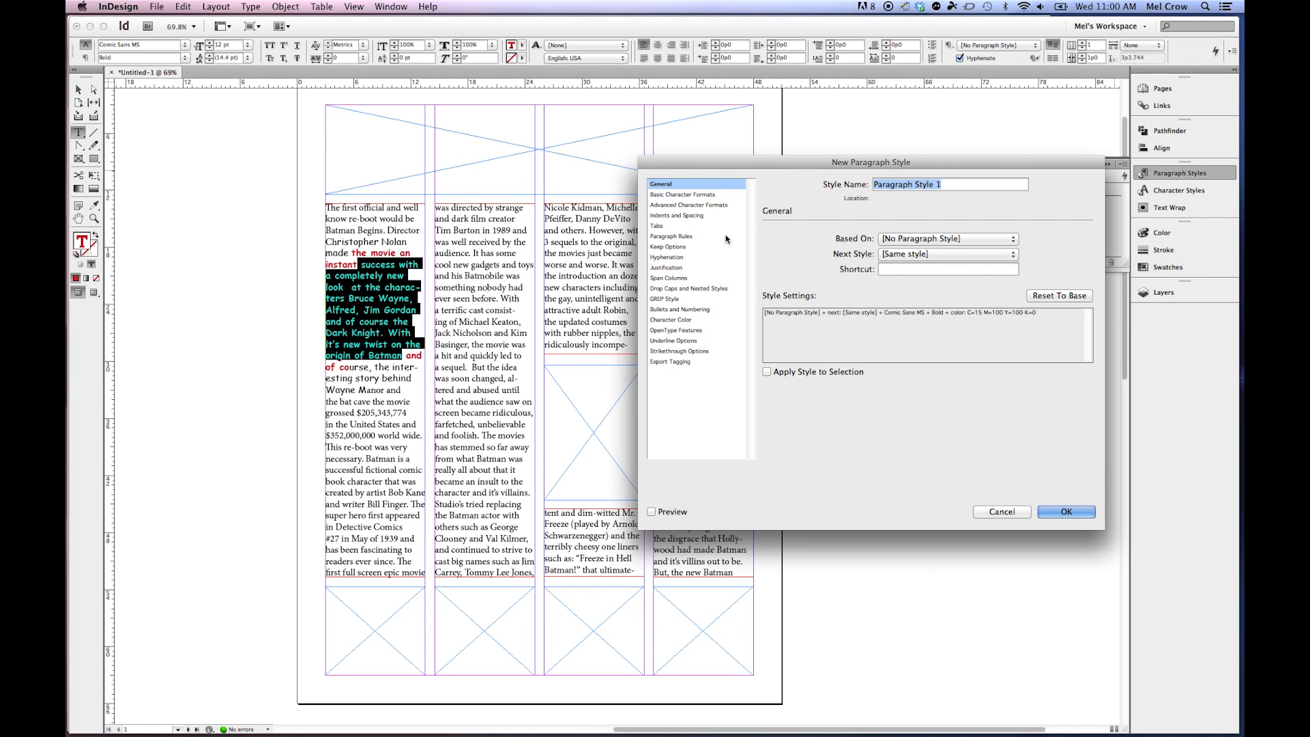
- Check the new paragraph style's character format, colour and indent settings, name it Body and create it
click(673, 195)
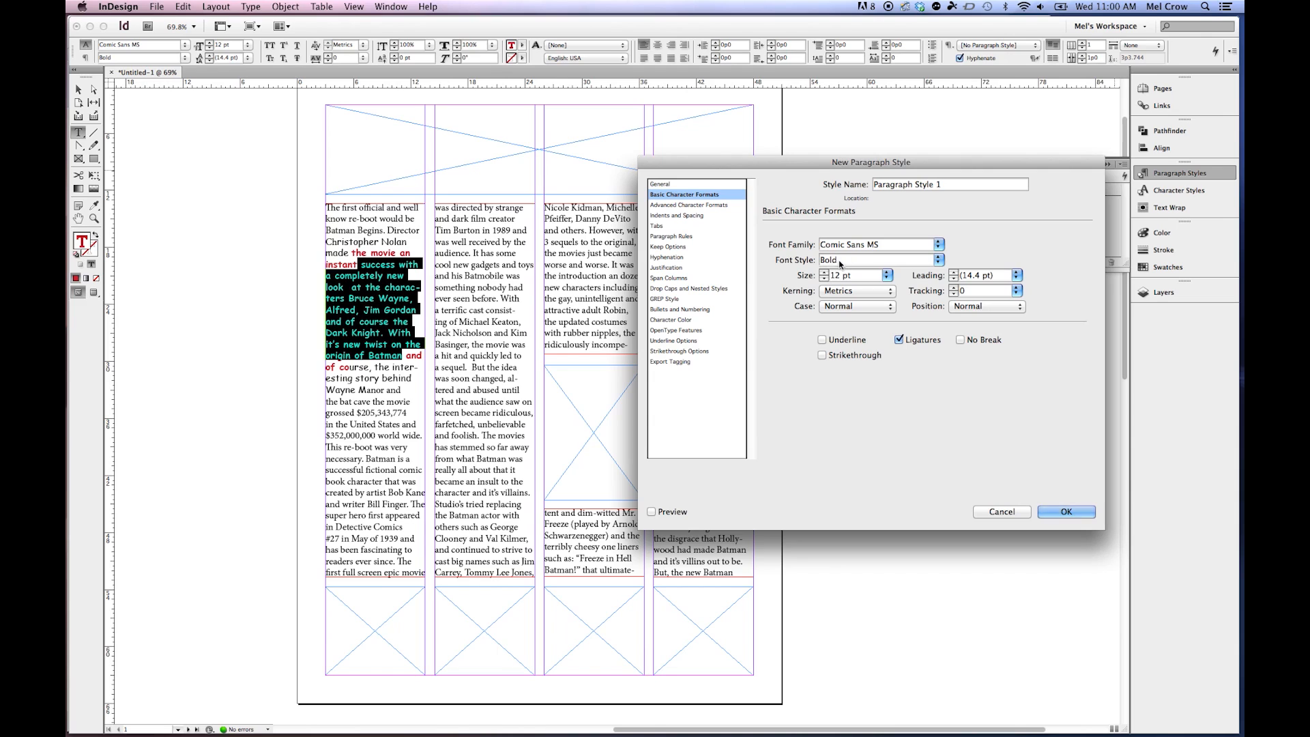
click(709, 319)
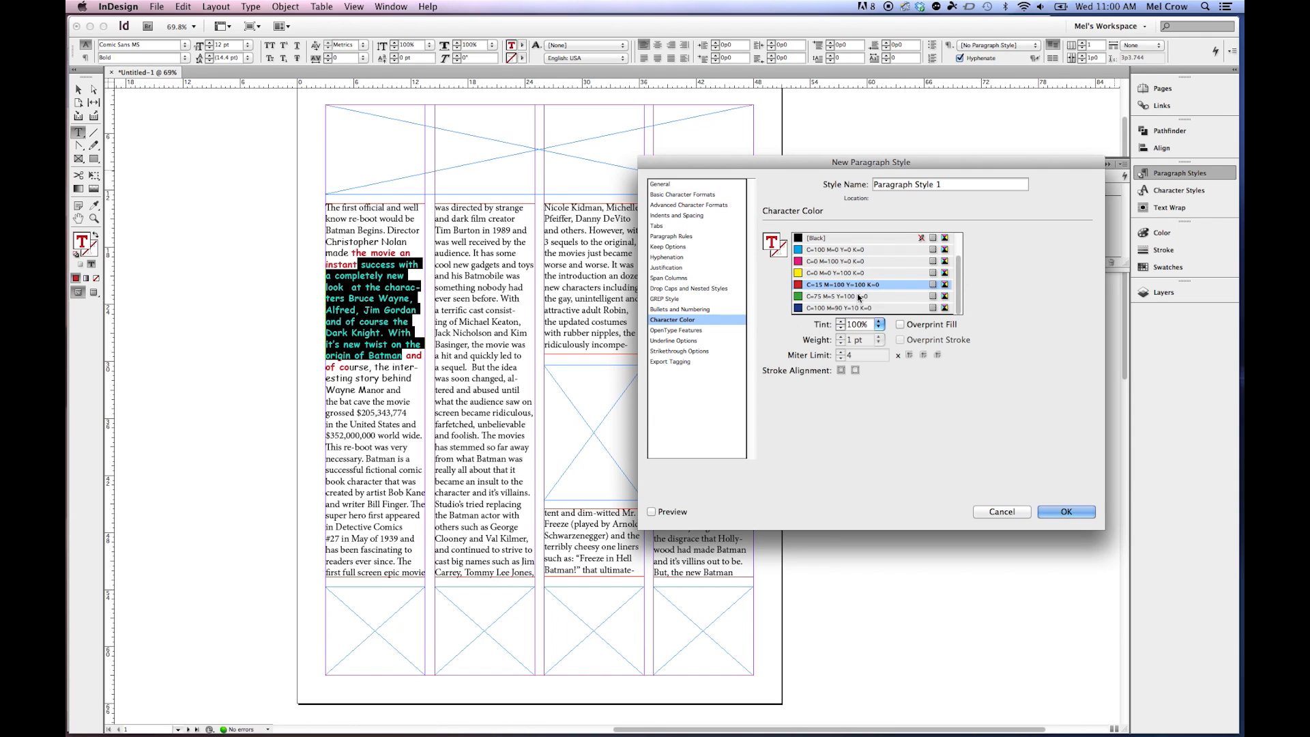
click(672, 195)
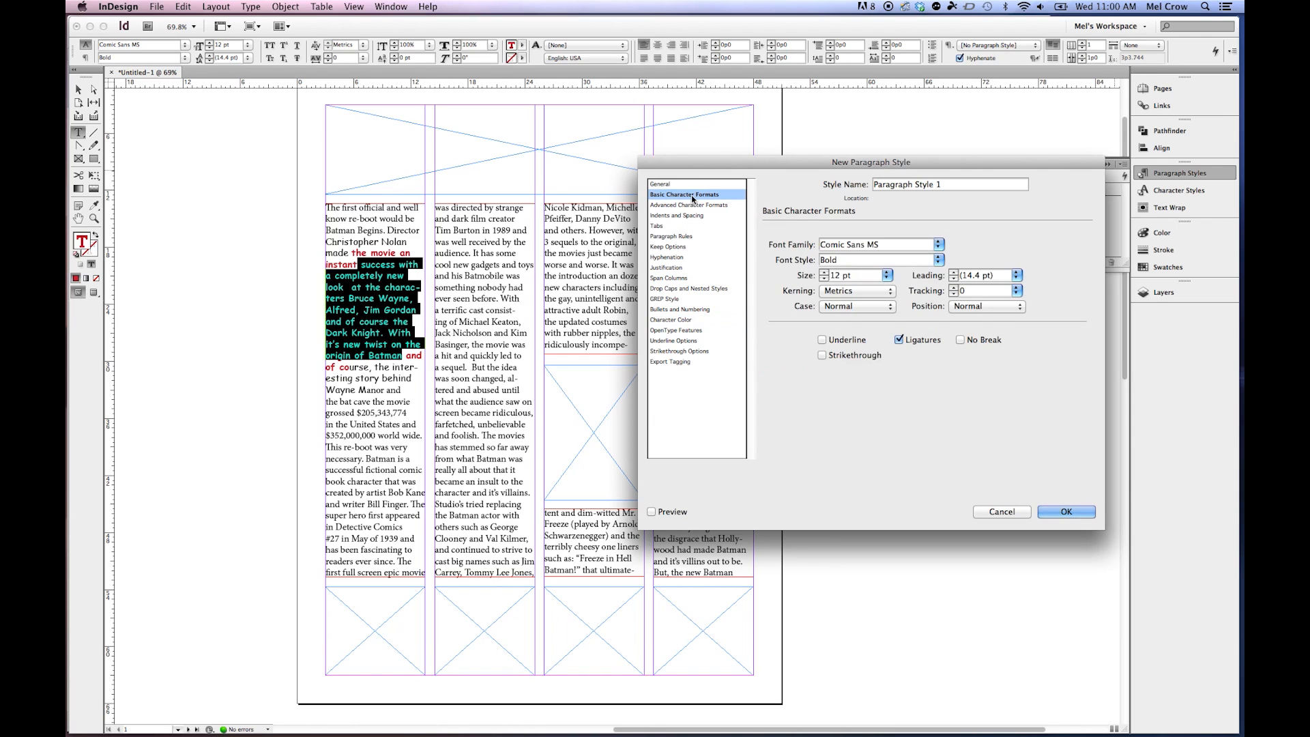
drag(955, 184, 835, 184)
text(Body)
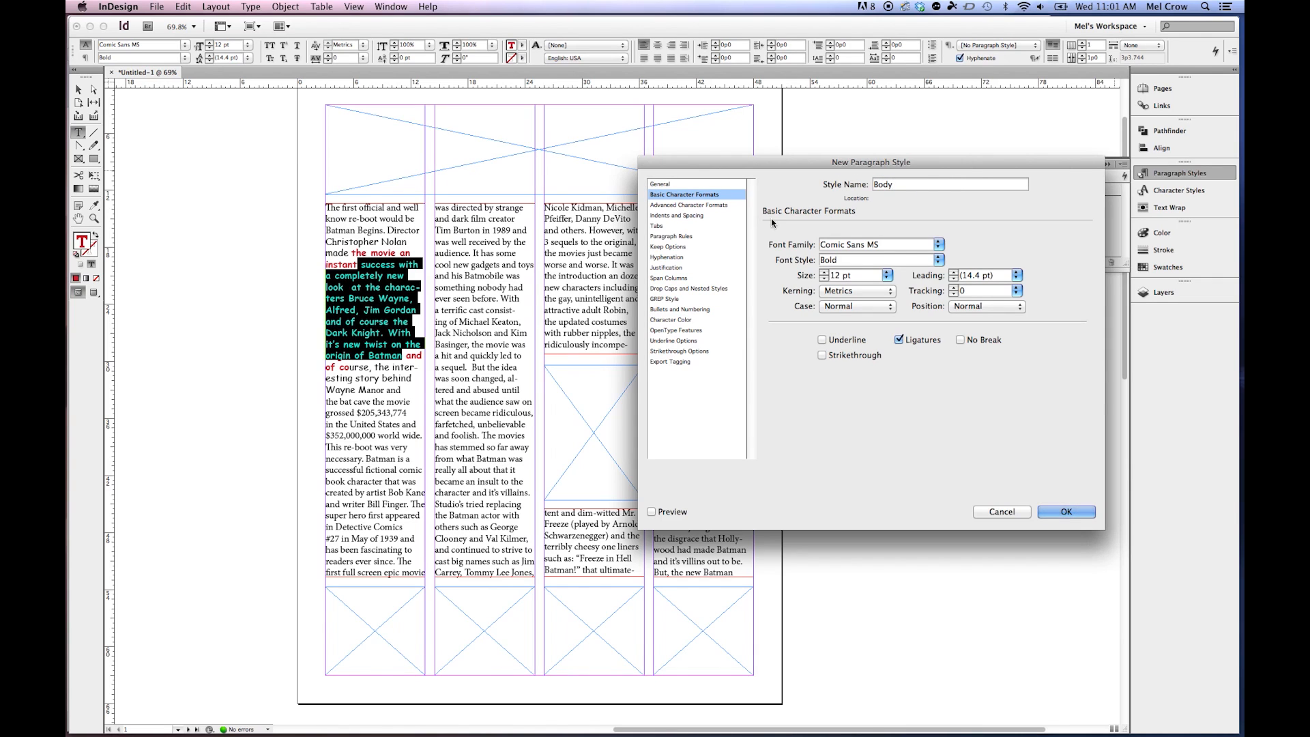
click(675, 215)
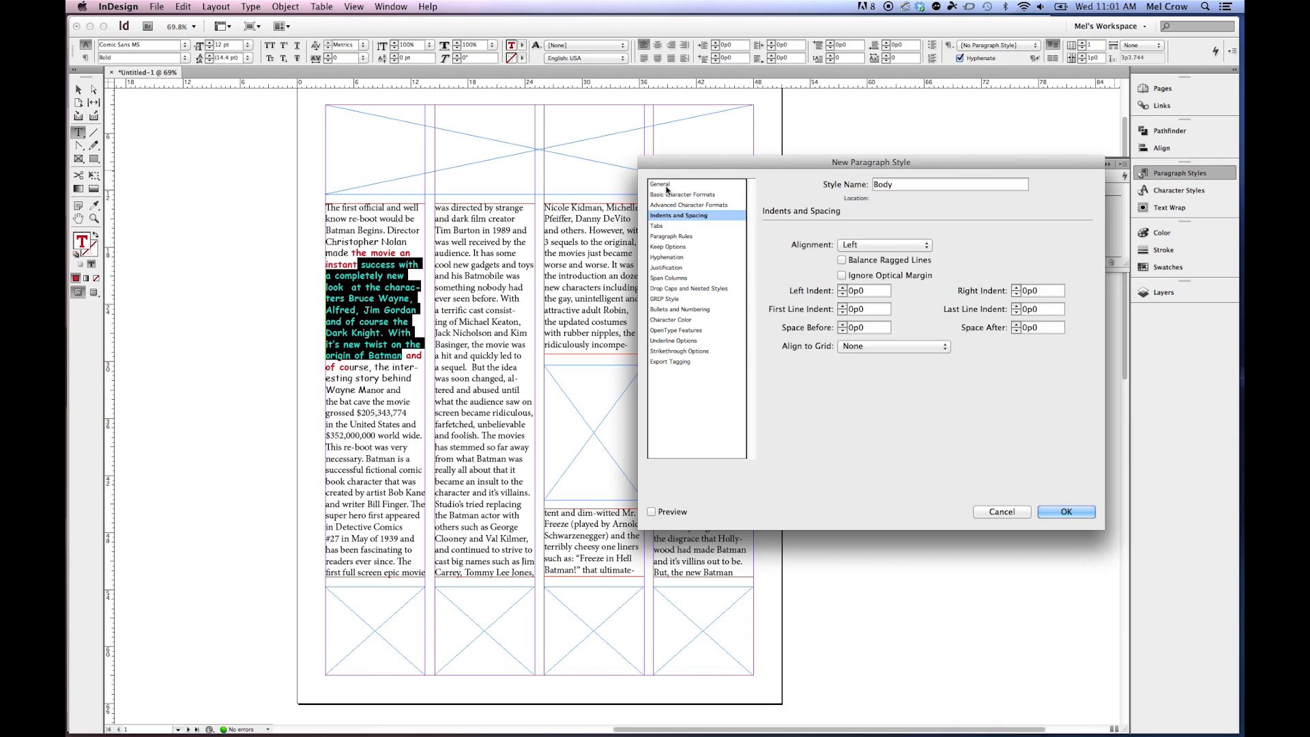
click(665, 184)
click(683, 194)
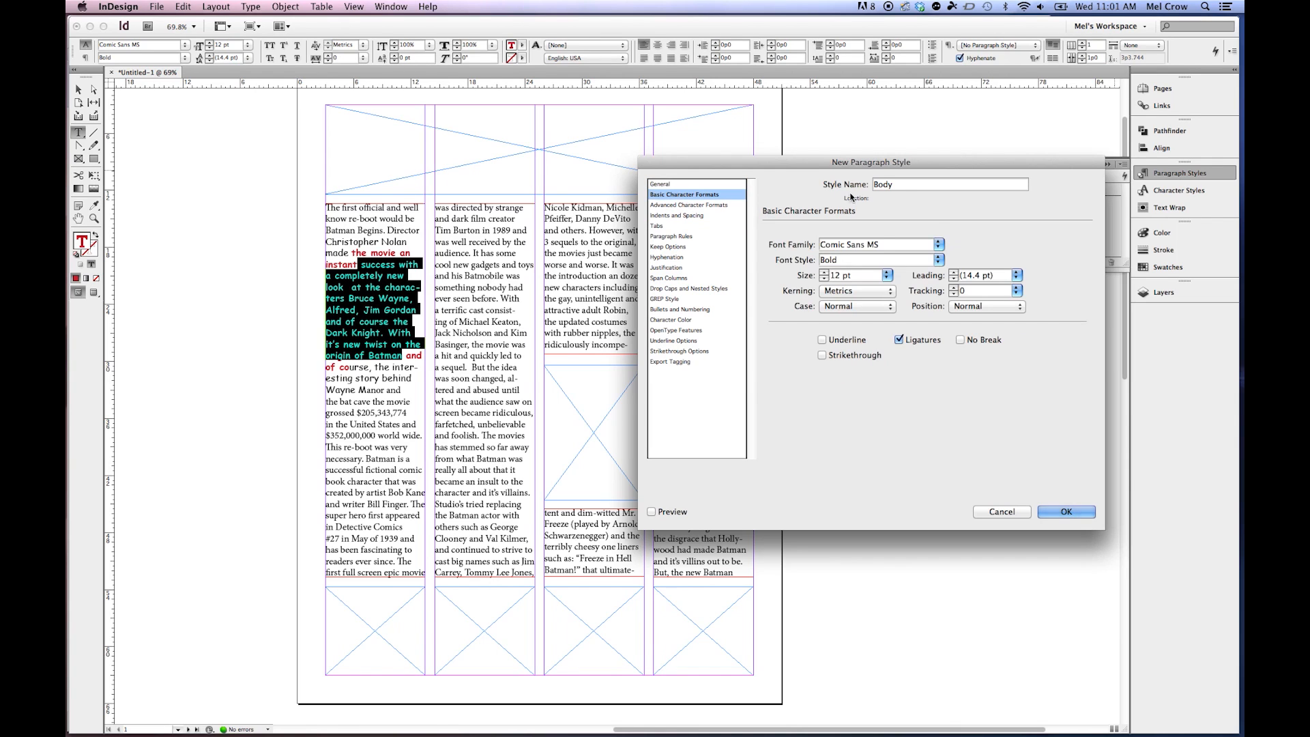
click(1066, 512)
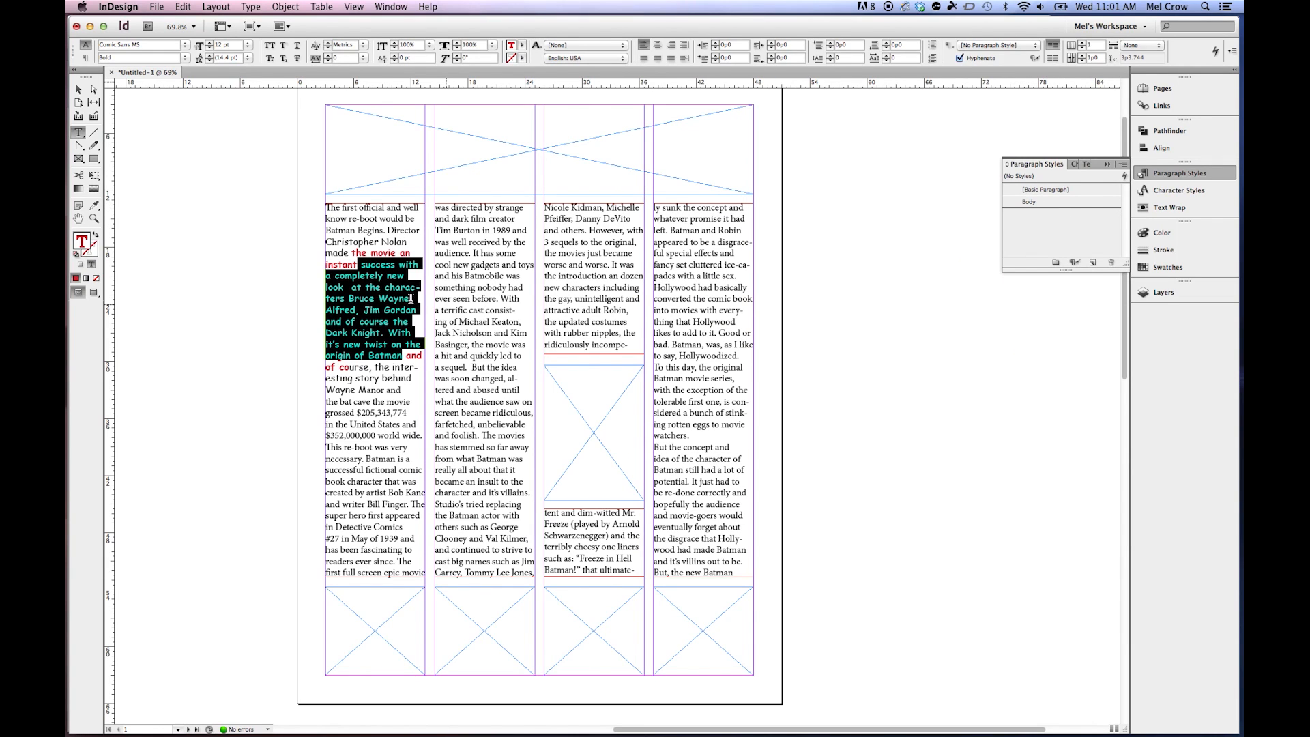
- Apply the Body paragraph style to all the text in the story
click(179, 8)
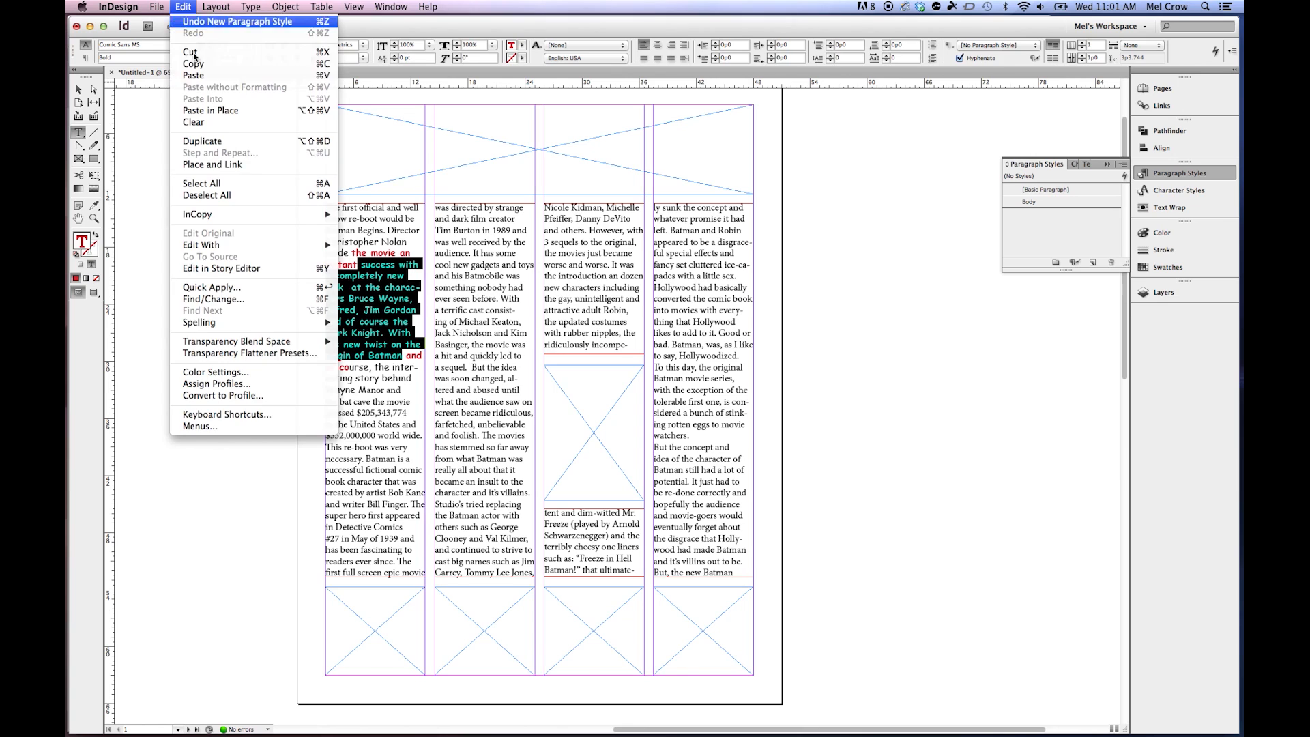
click(307, 184)
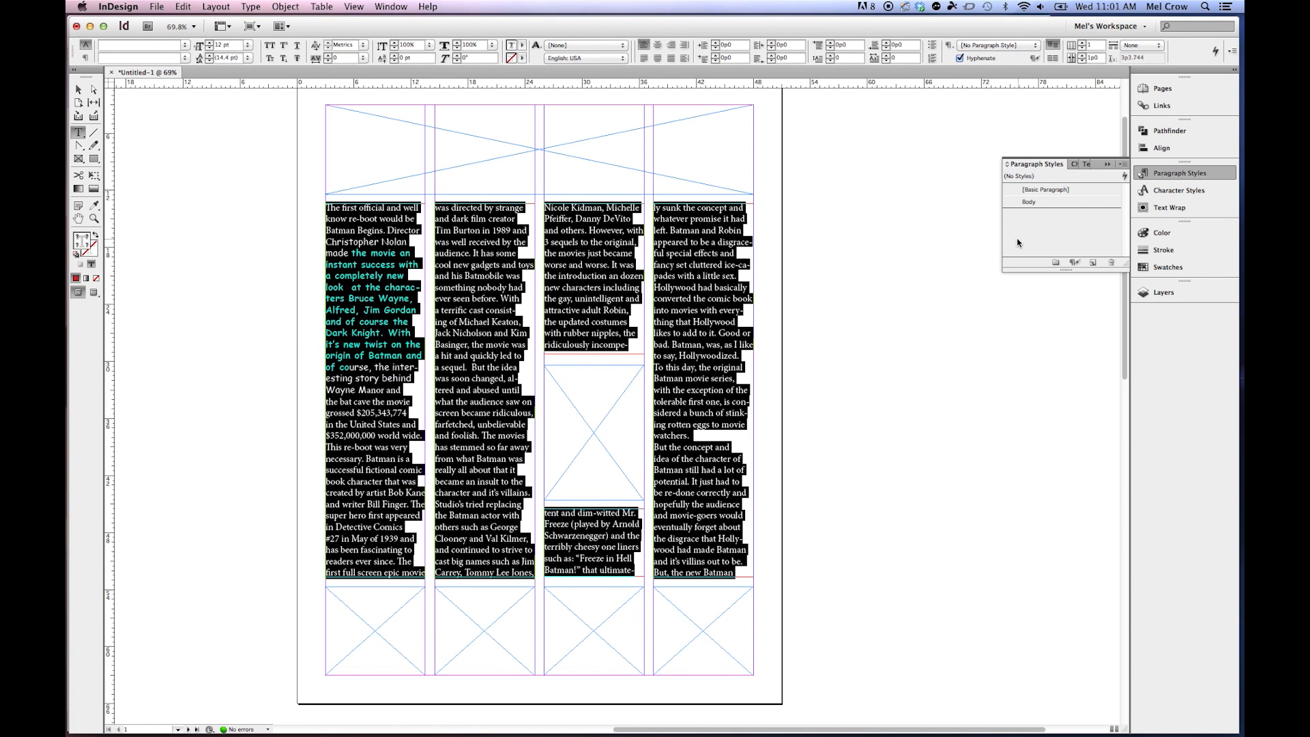
click(1050, 202)
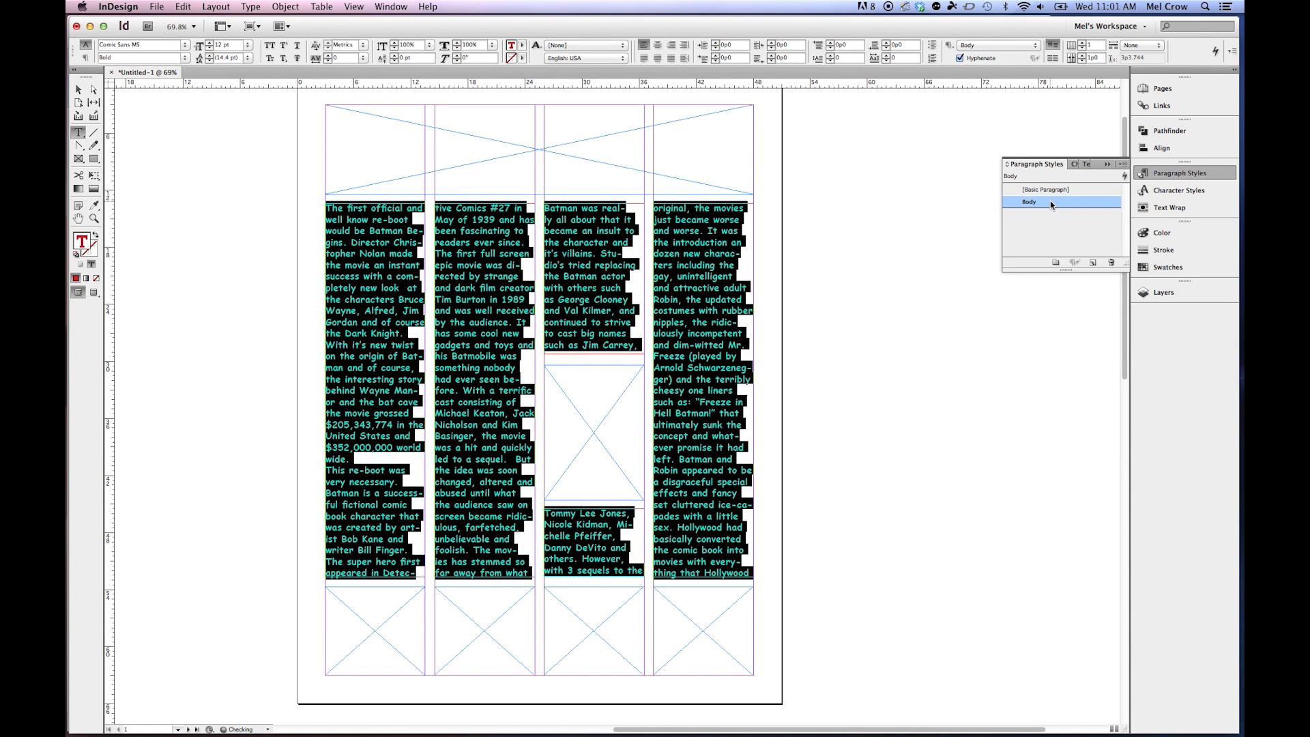
drag(471, 231, 513, 360)
drag(362, 276, 408, 341)
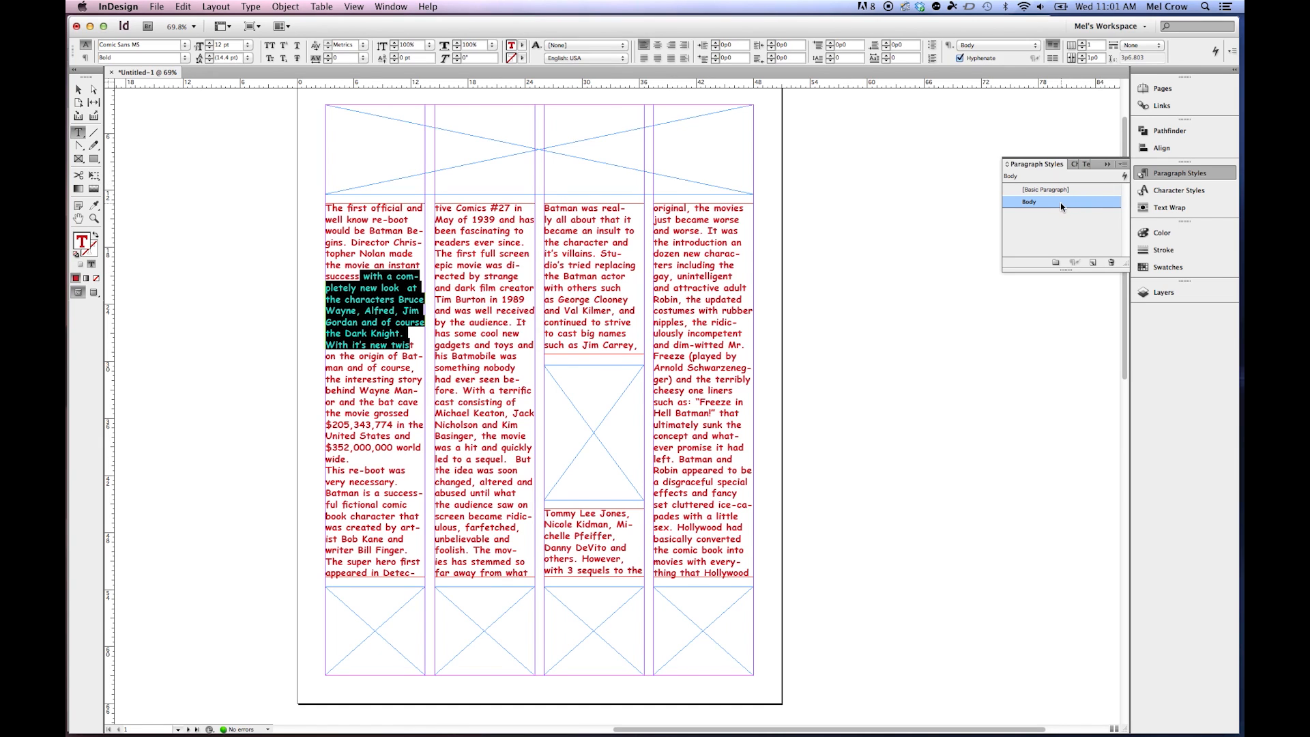
- Change the Body paragraph style's character colour to the blue swatch C=100 M=90 Y=10 K=0
drag(470, 231, 513, 403)
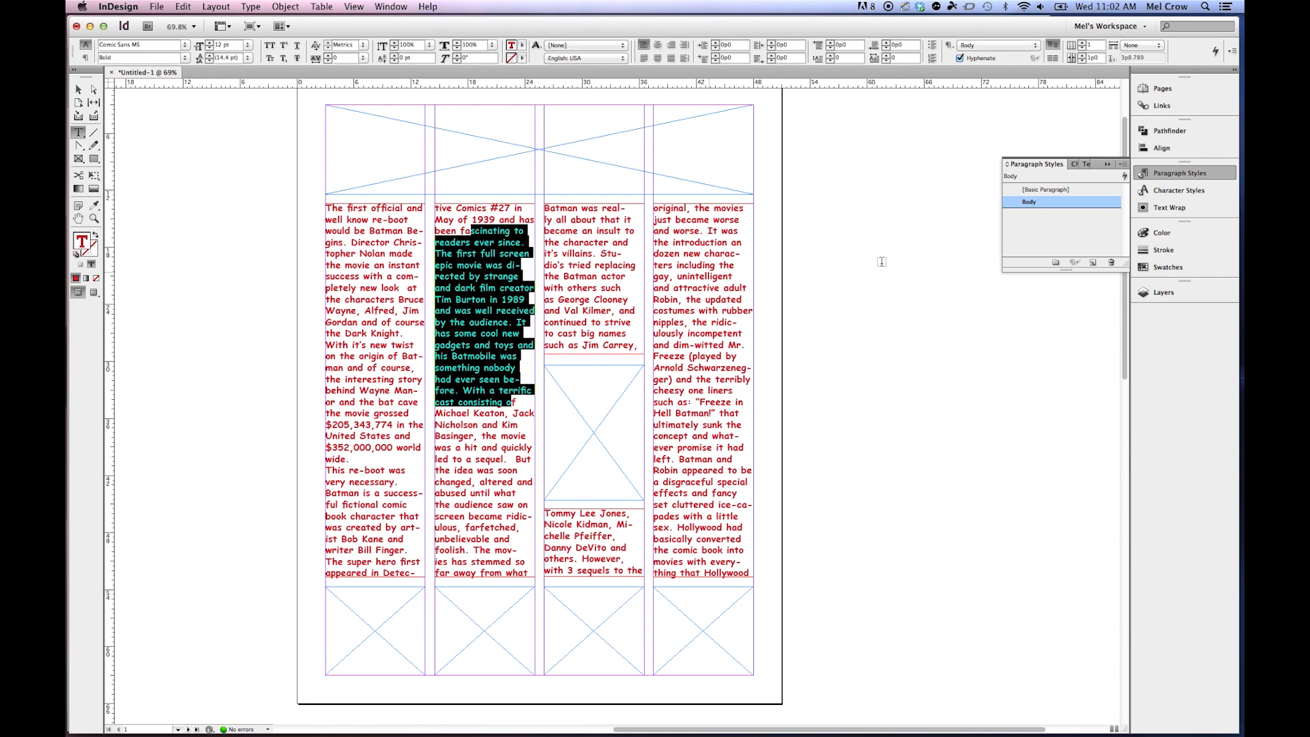
click(1086, 200)
right_click(1094, 201)
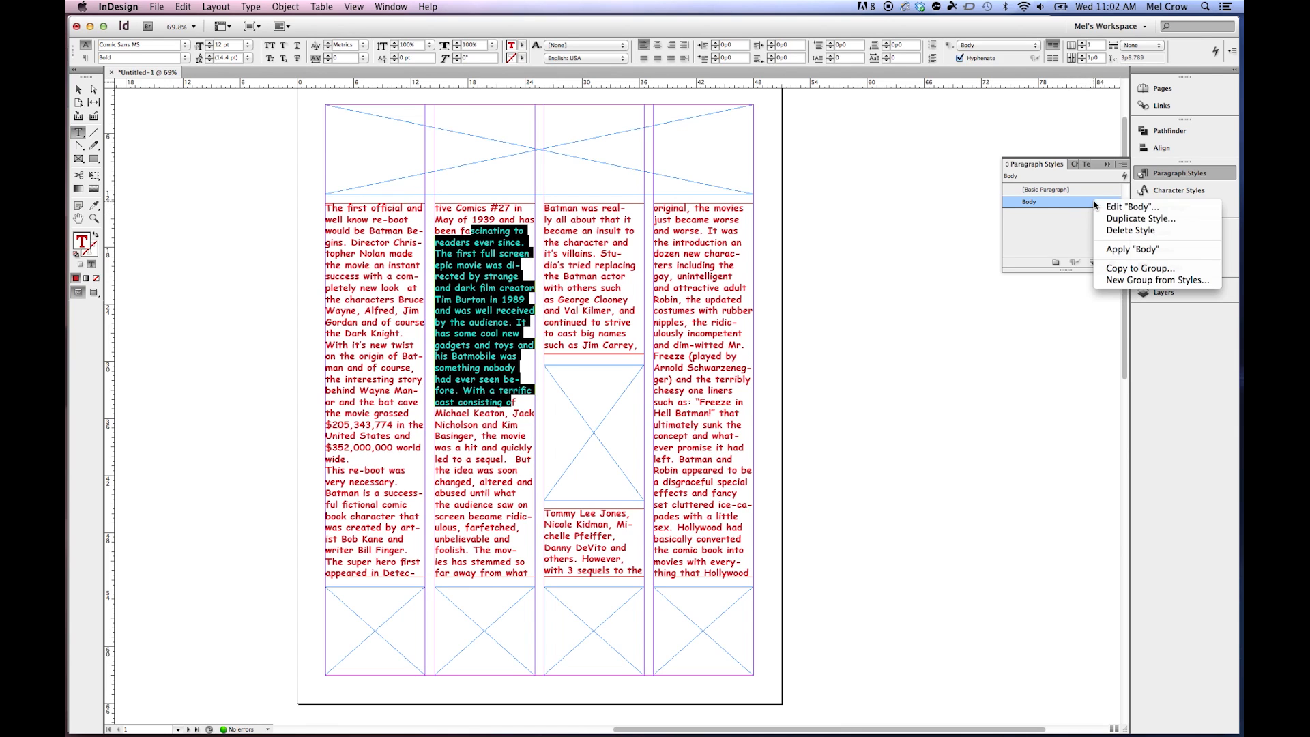
click(1150, 207)
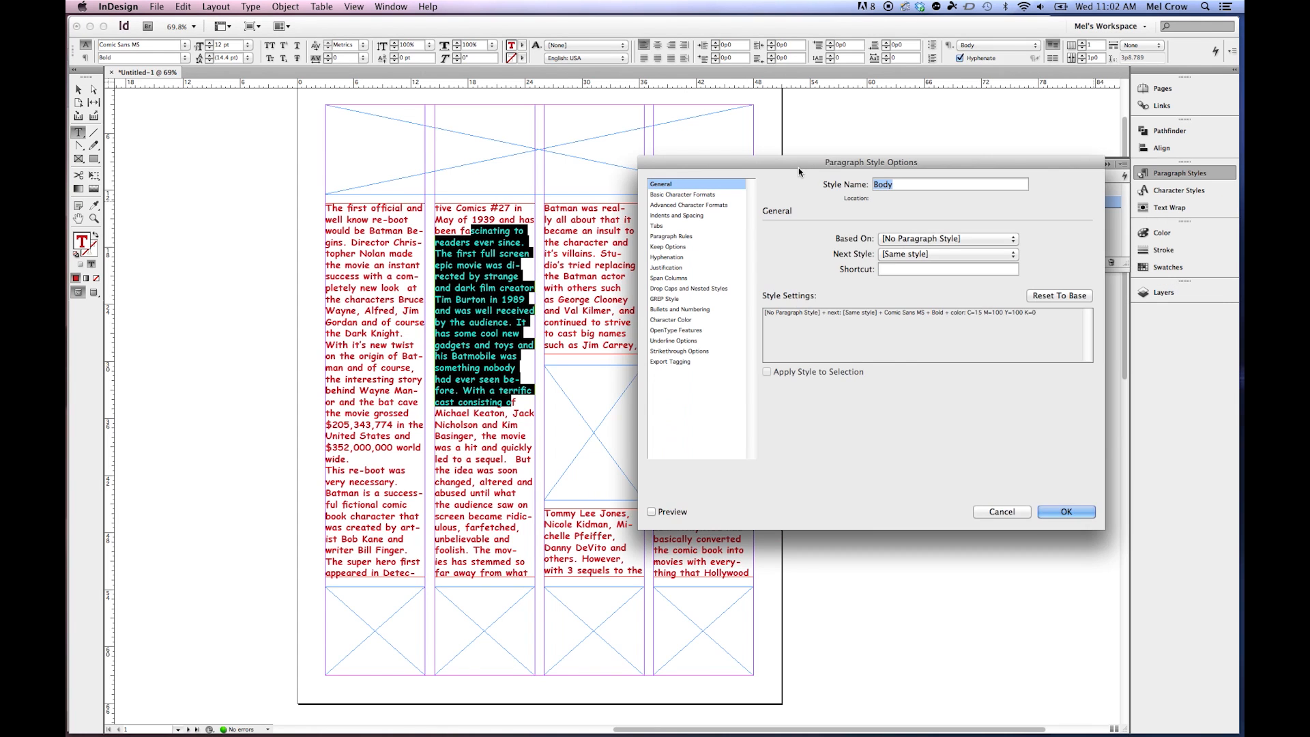
drag(808, 138, 736, 162)
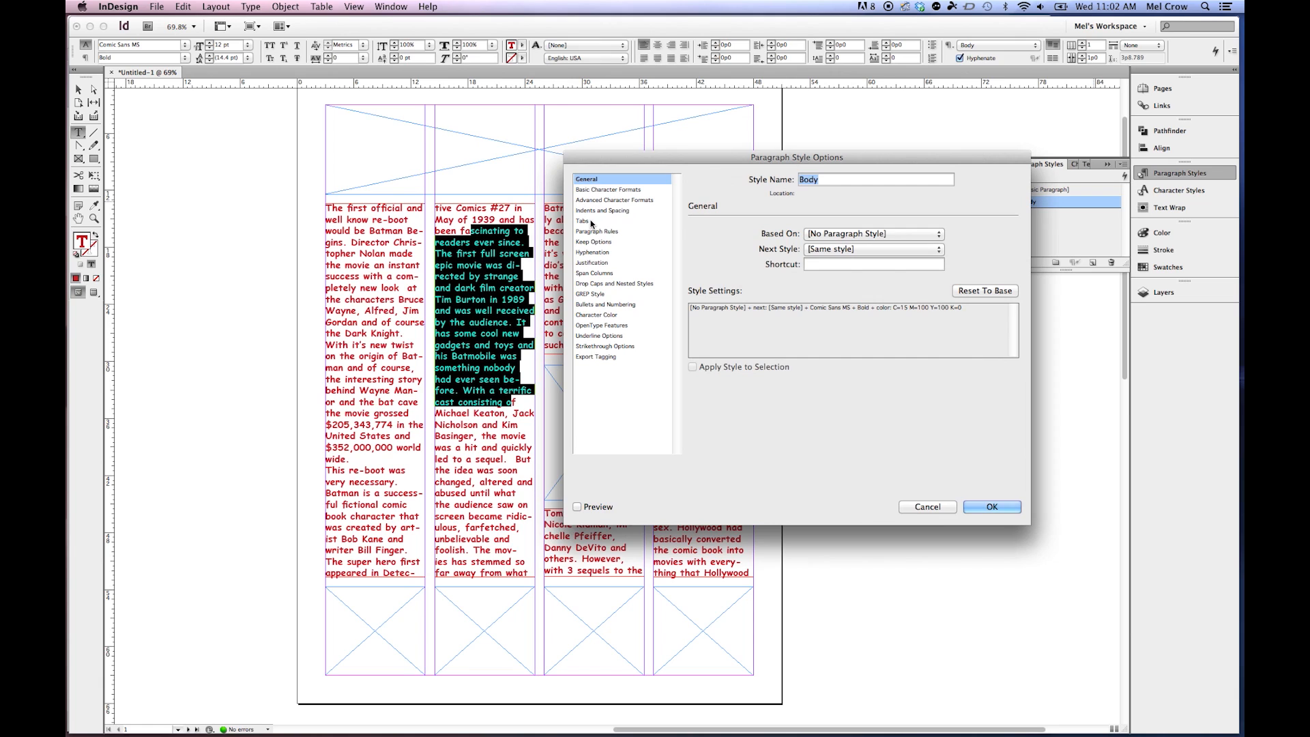
click(604, 200)
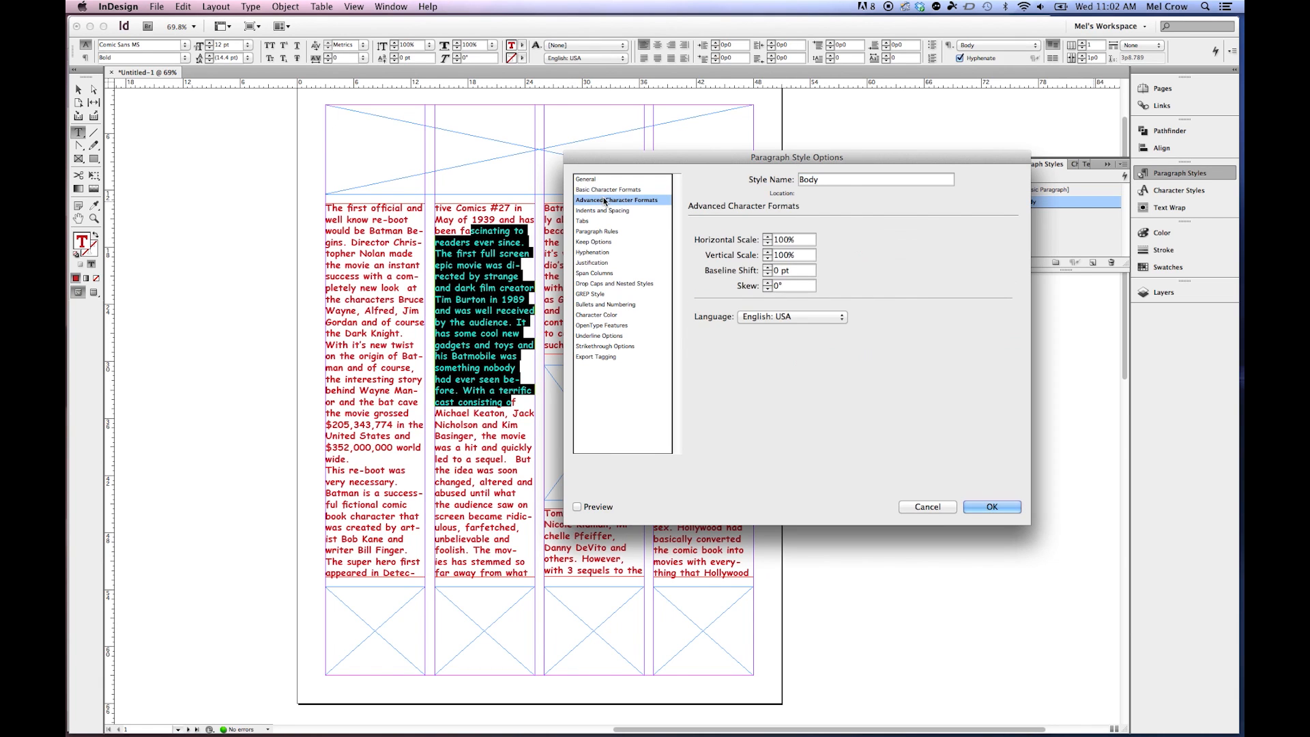
click(606, 190)
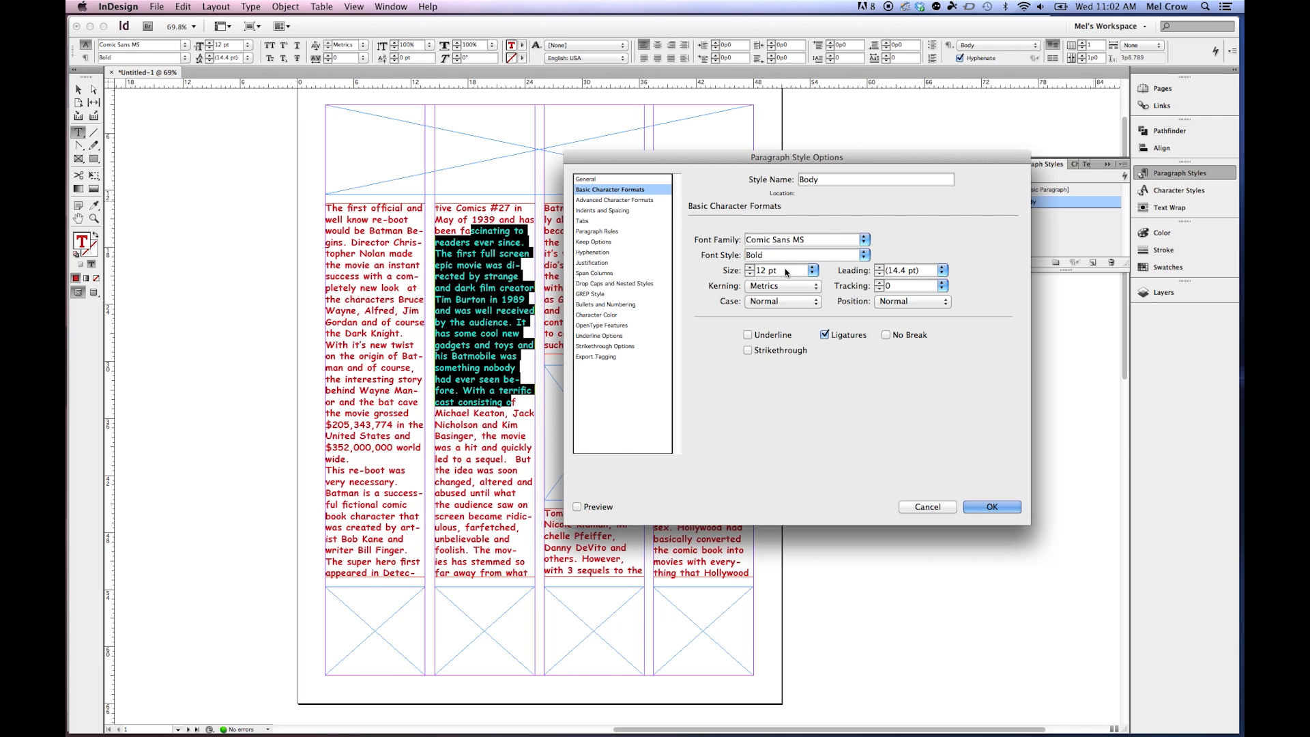
click(597, 314)
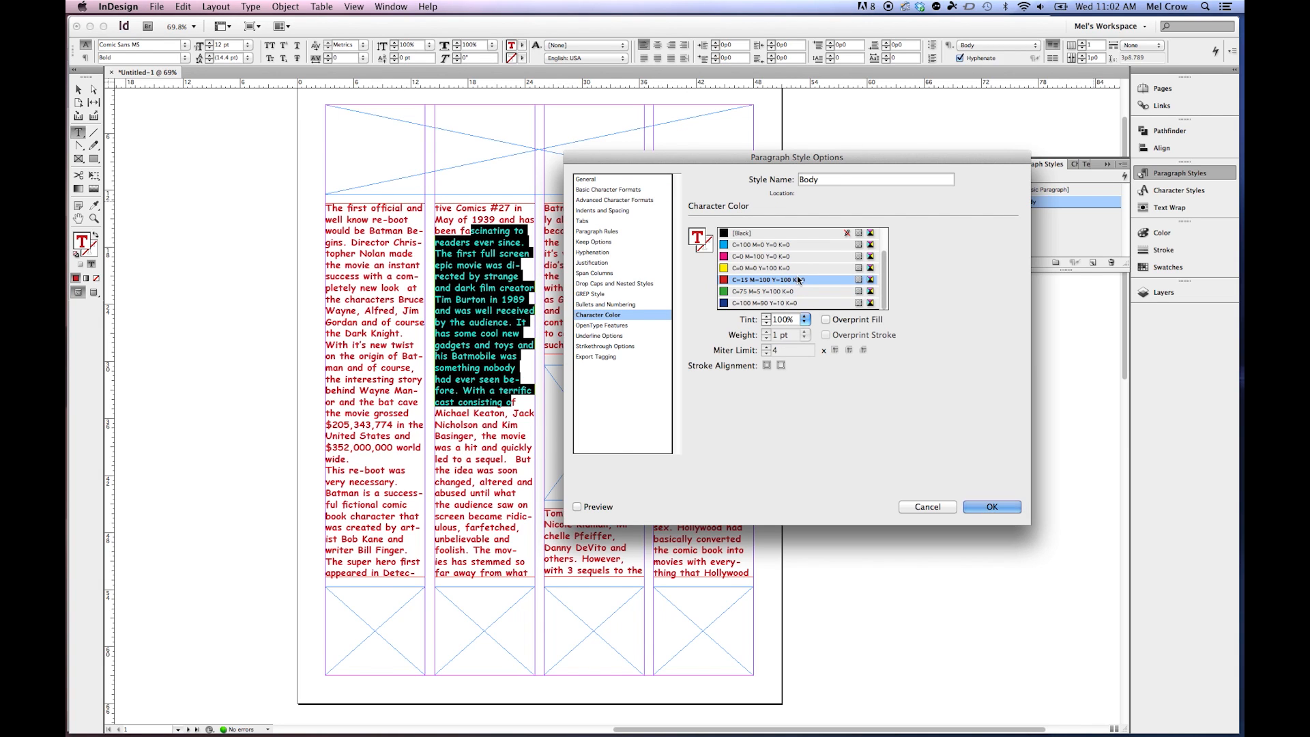
click(757, 304)
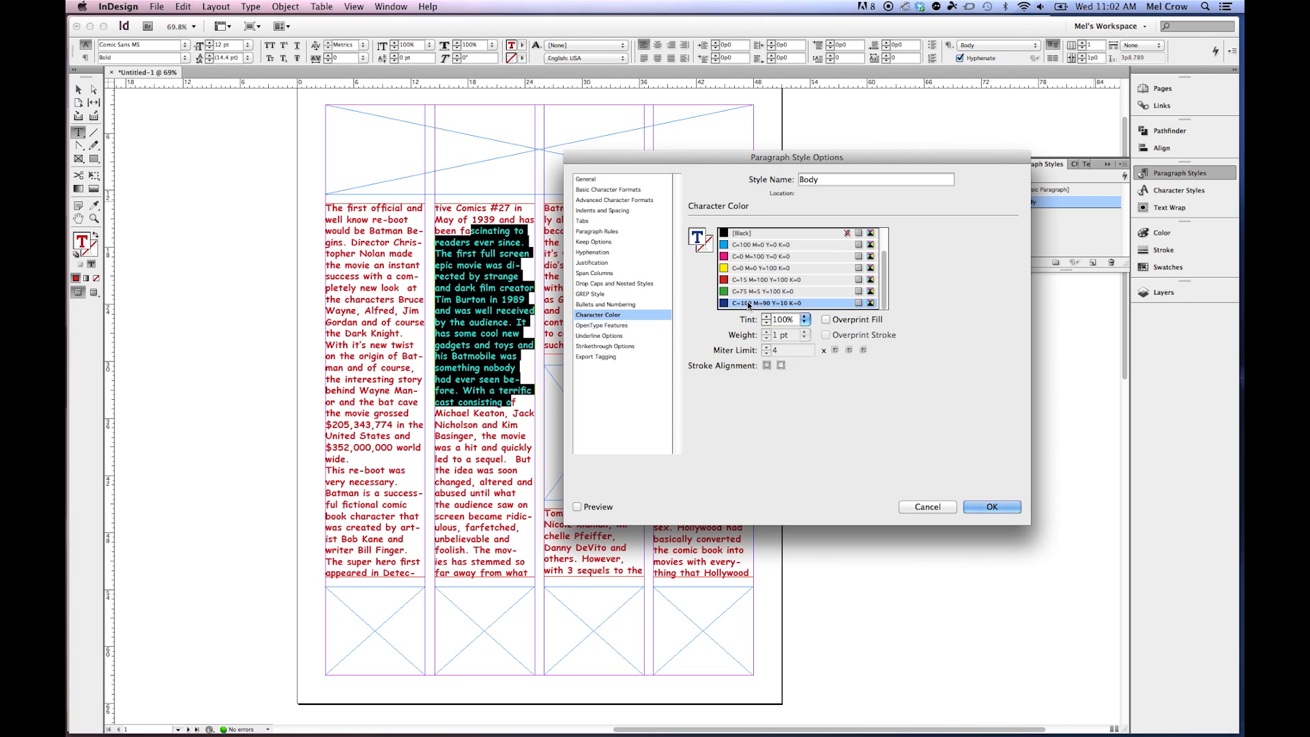
click(992, 506)
- Set the Body paragraph style's font family to Helvetica and its size to 10 pt
drag(358, 253, 403, 338)
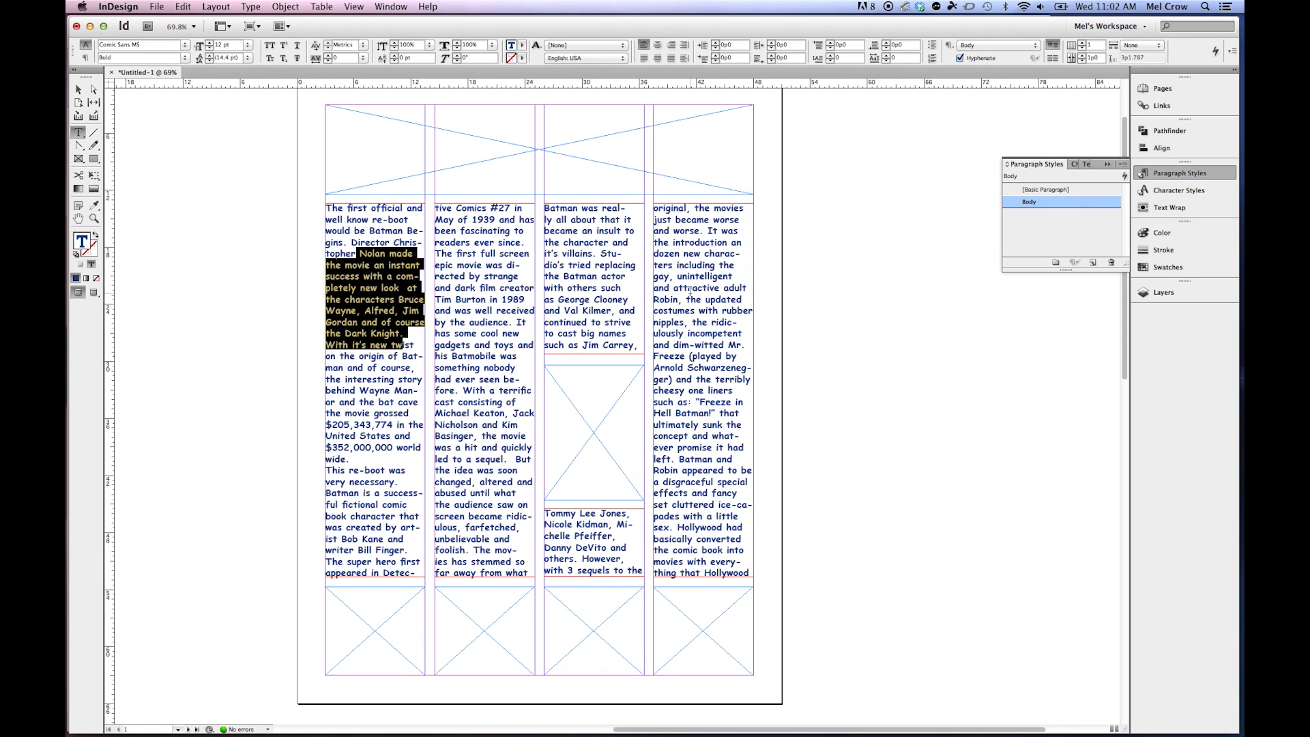
drag(674, 231, 709, 287)
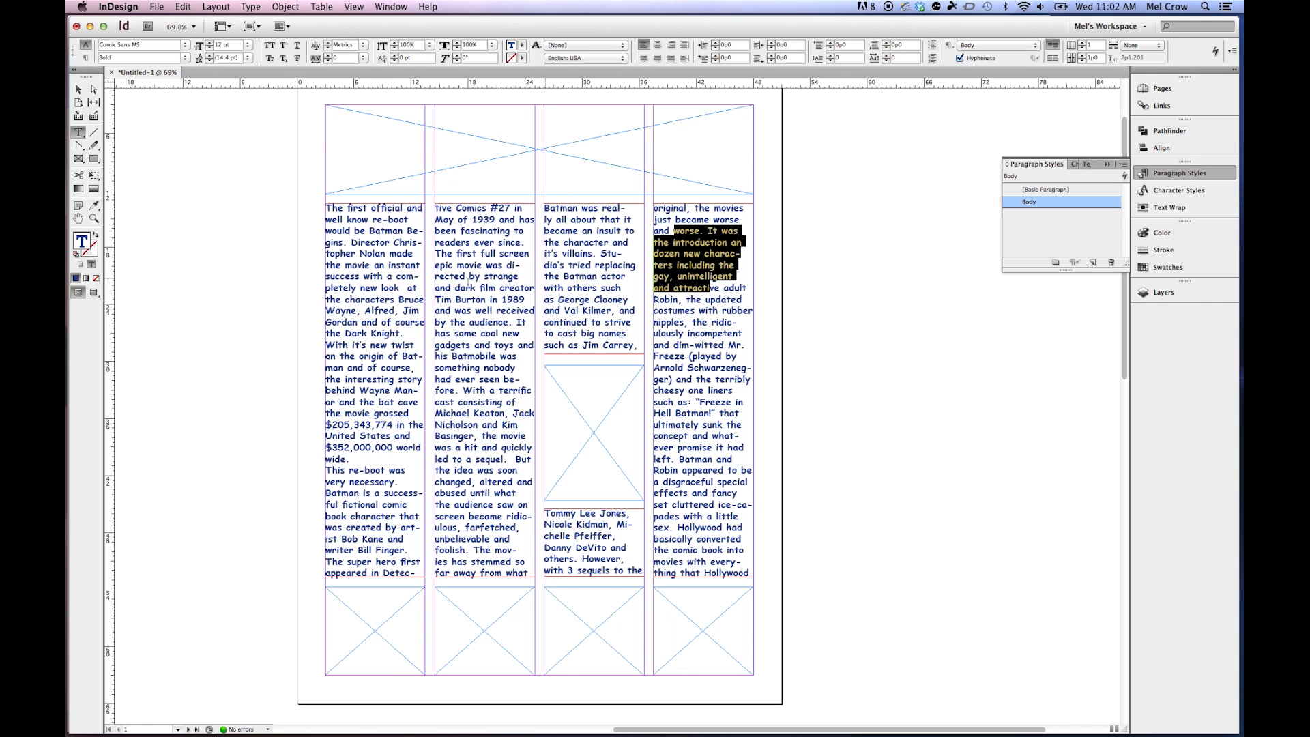
right_click(1097, 202)
click(1112, 206)
drag(825, 240, 666, 232)
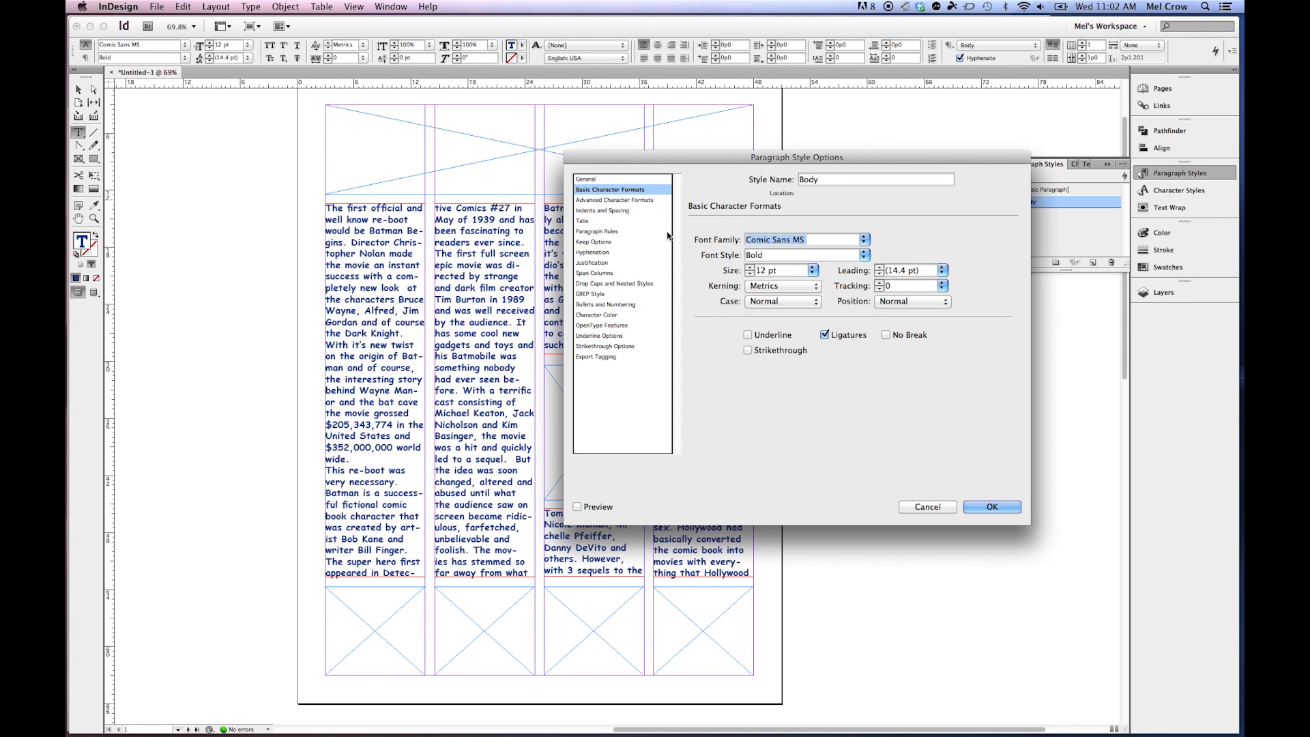
text(Helvetica)
drag(756, 271, 779, 273)
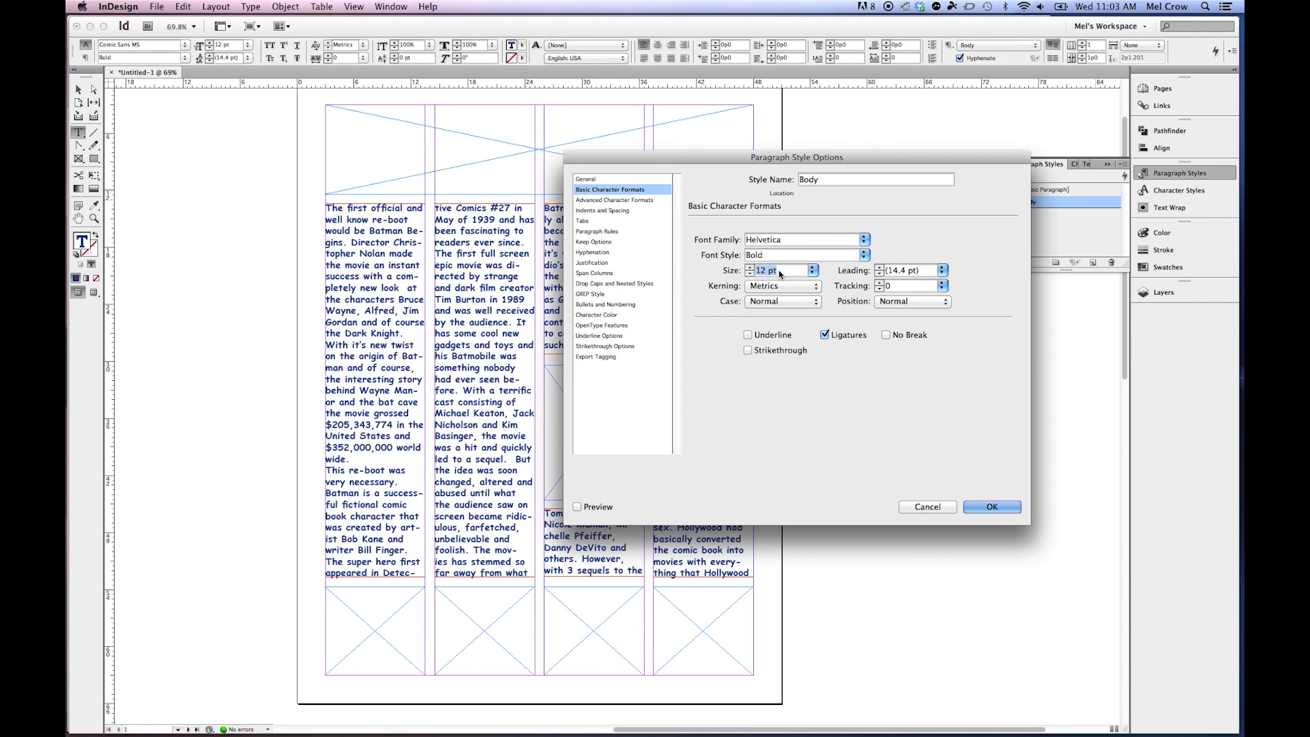
text(10)
click(994, 506)
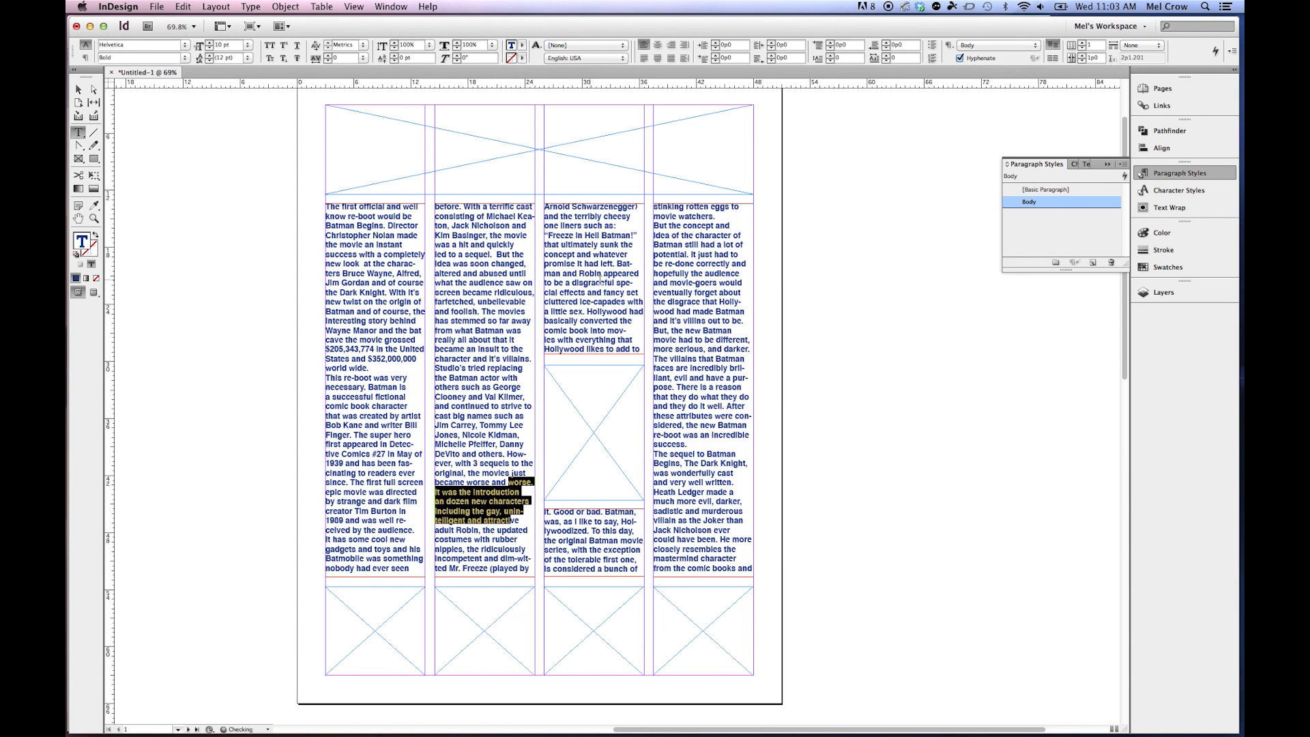
- Enter the text A Headline in the empty frame above the four text columns and select it
drag(679, 264, 722, 364)
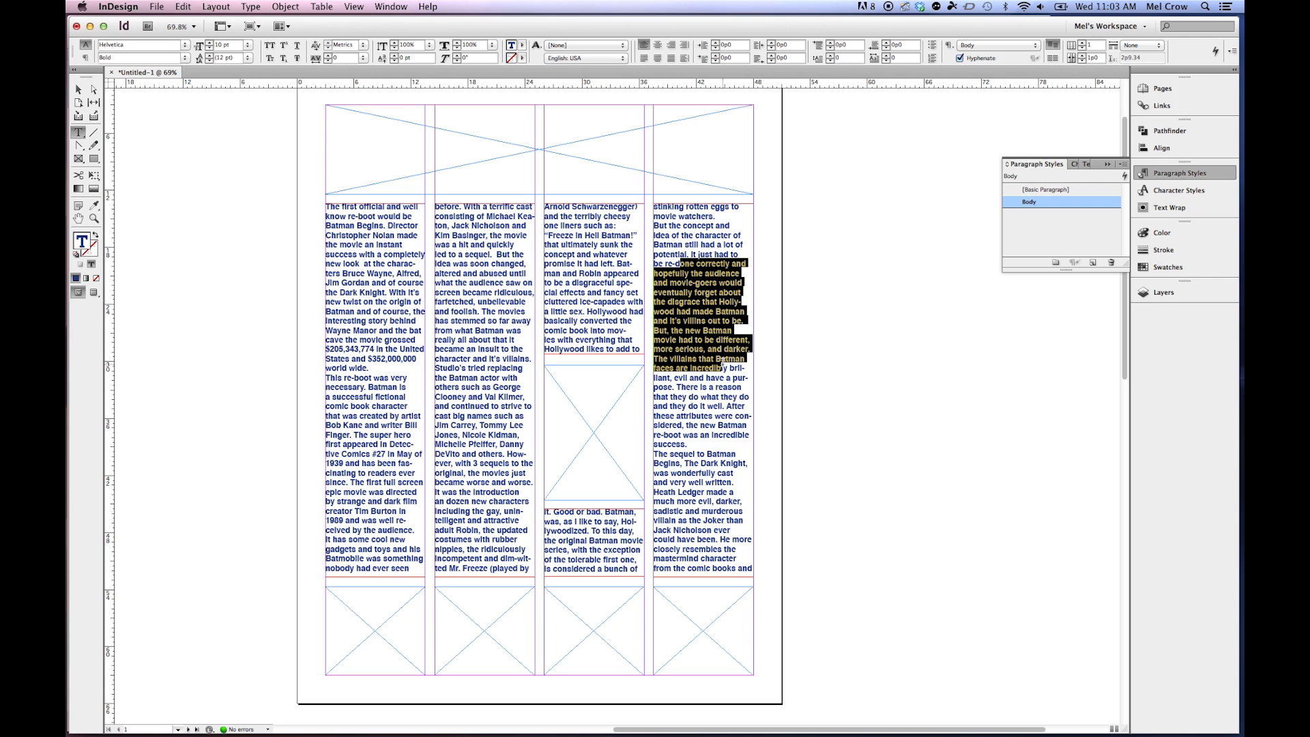
click(496, 262)
scroll(648, 270, down, 2)
scroll(649, 270, up, 2)
scroll(681, 259, up, 1)
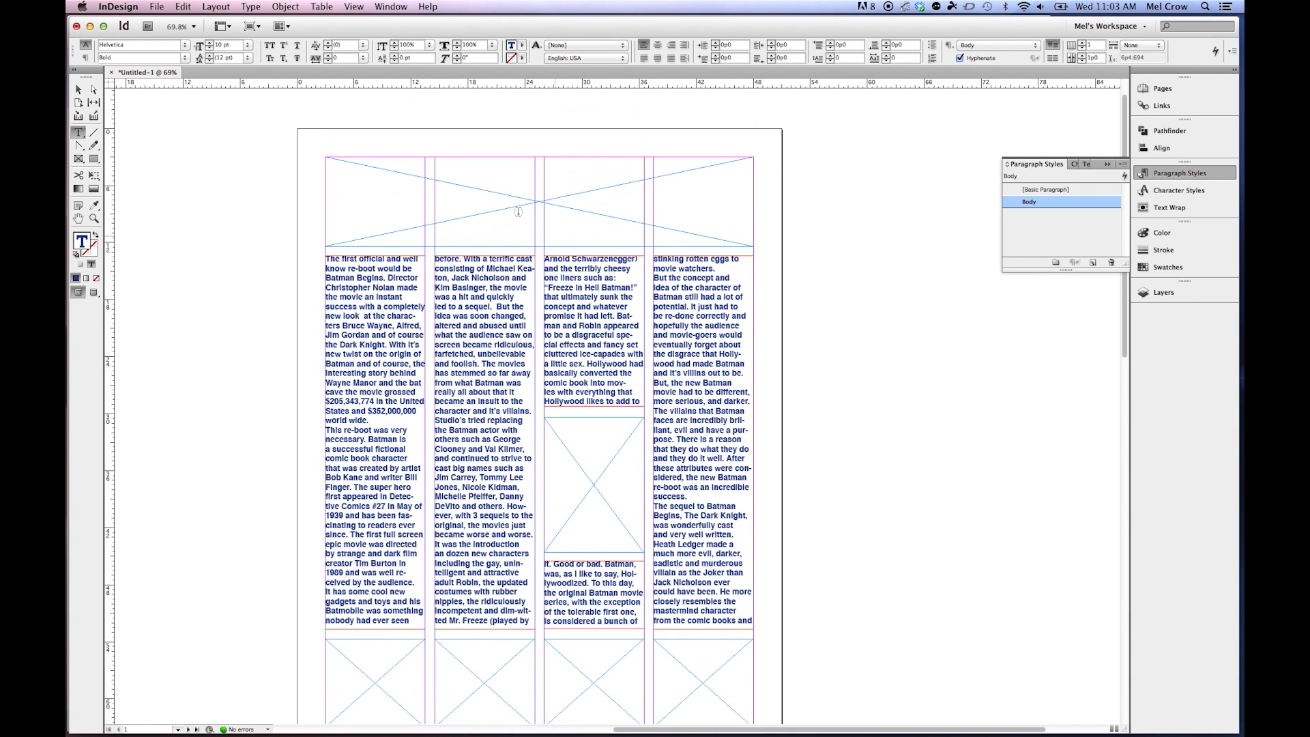
click(406, 169)
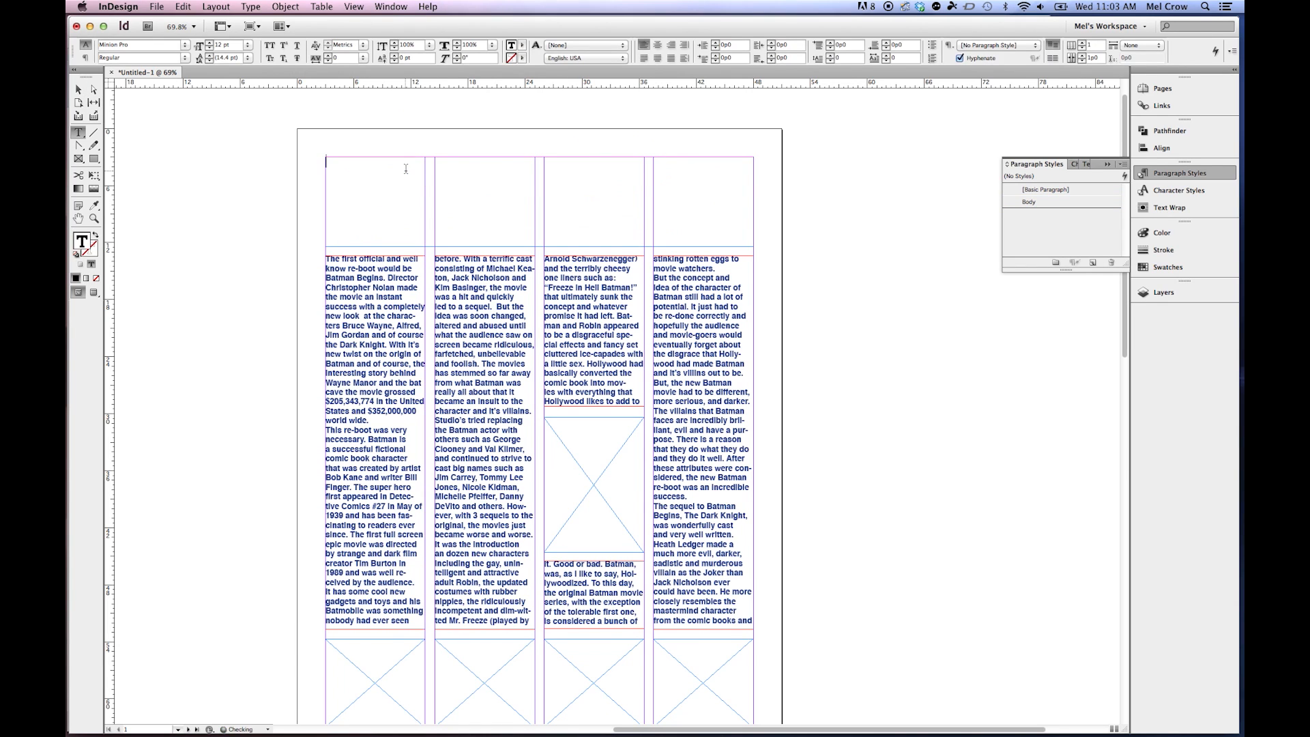
text(A Headline)
key(shift+Home)
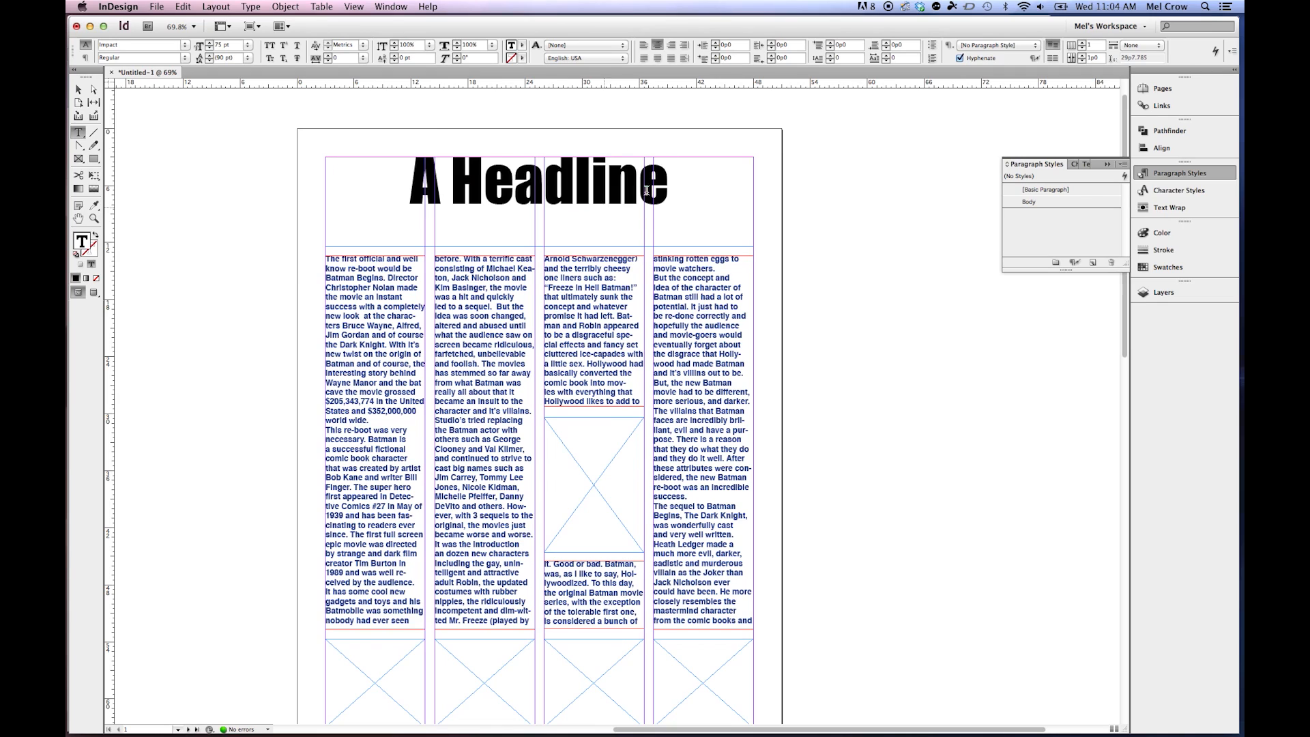
- Start a new character style based on the selected headline text and name it Headline
click(1175, 195)
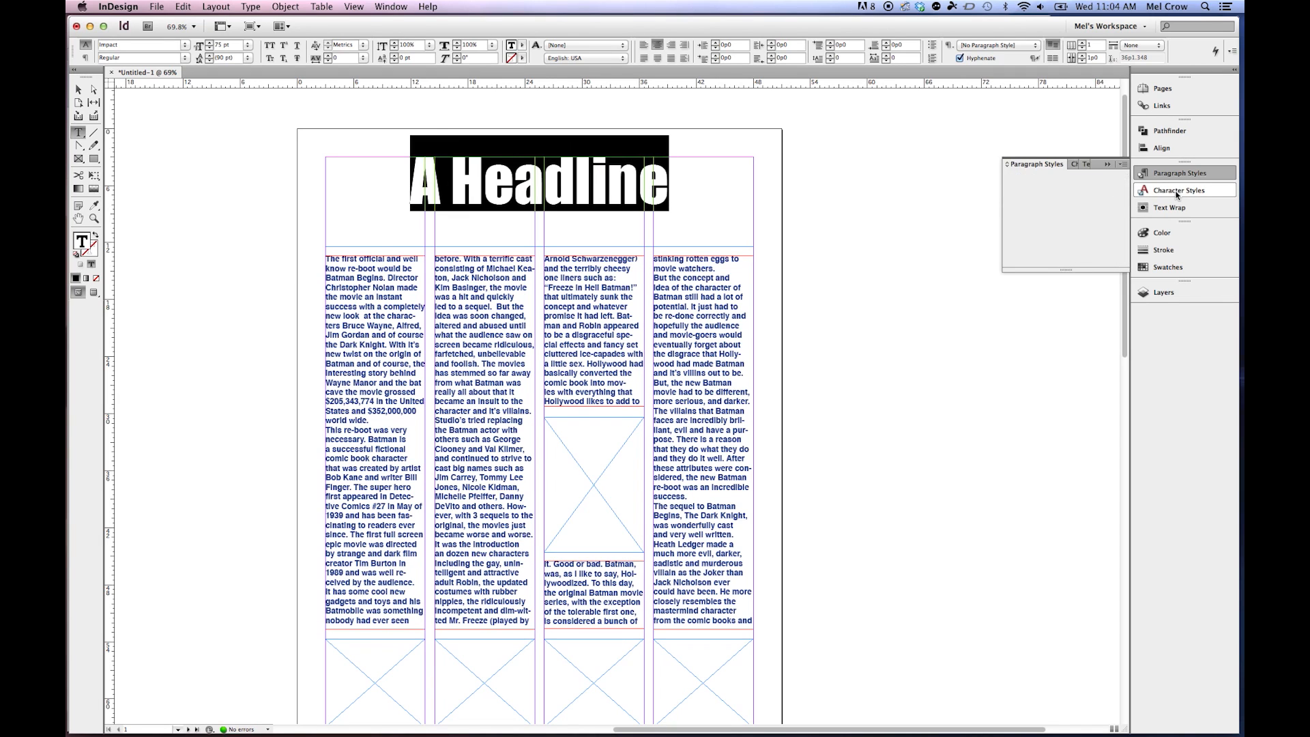
click(1122, 165)
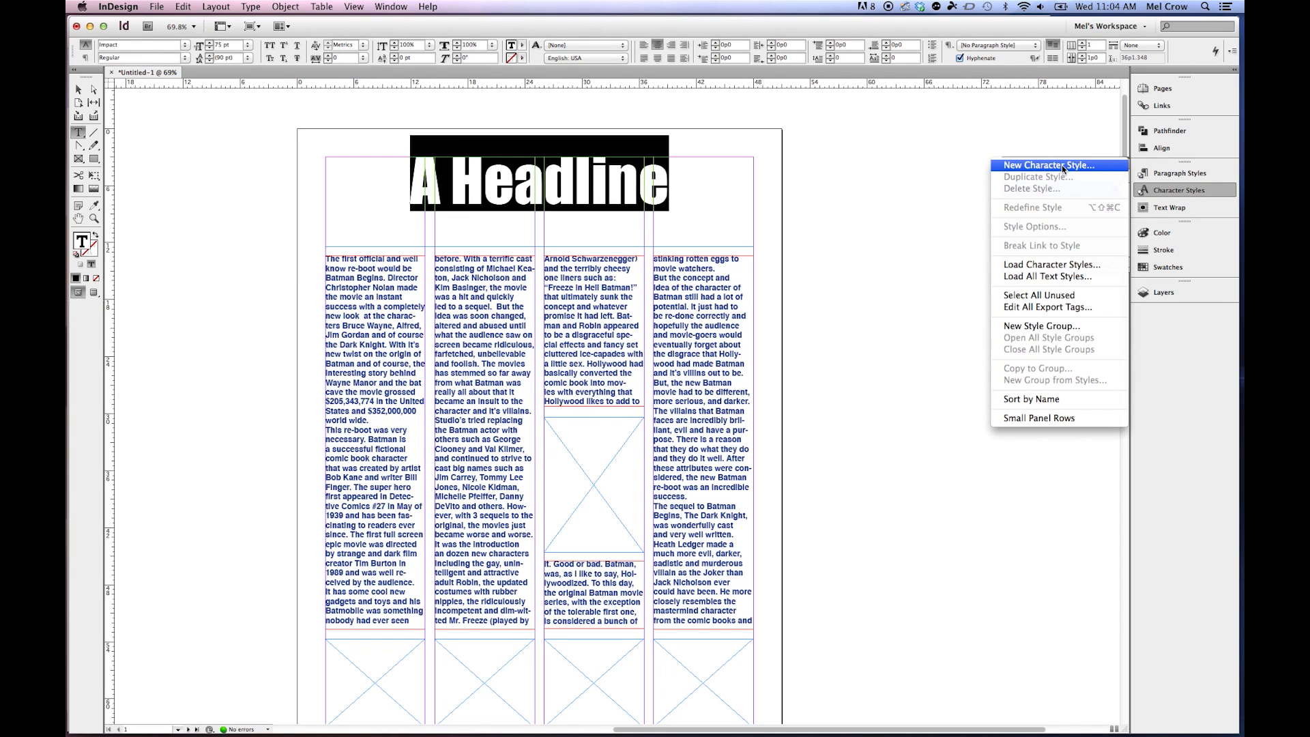
click(644, 281)
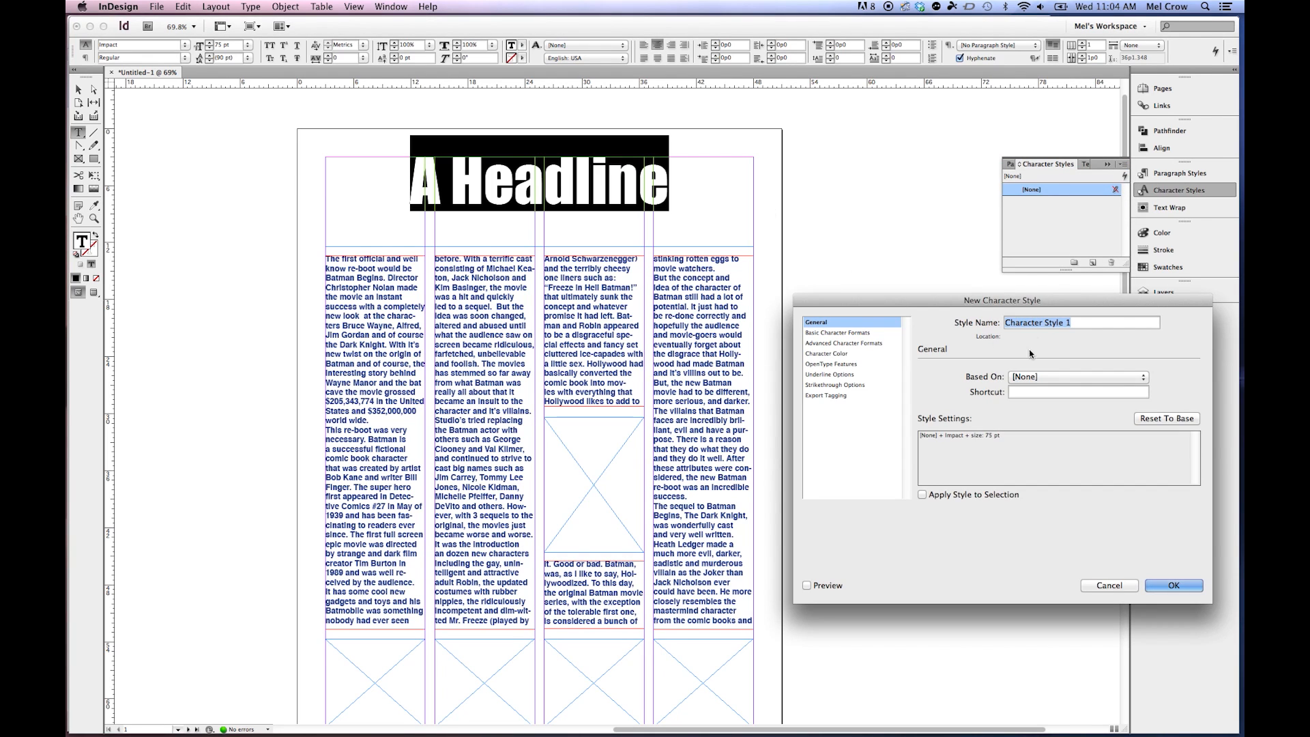
text(Headline)
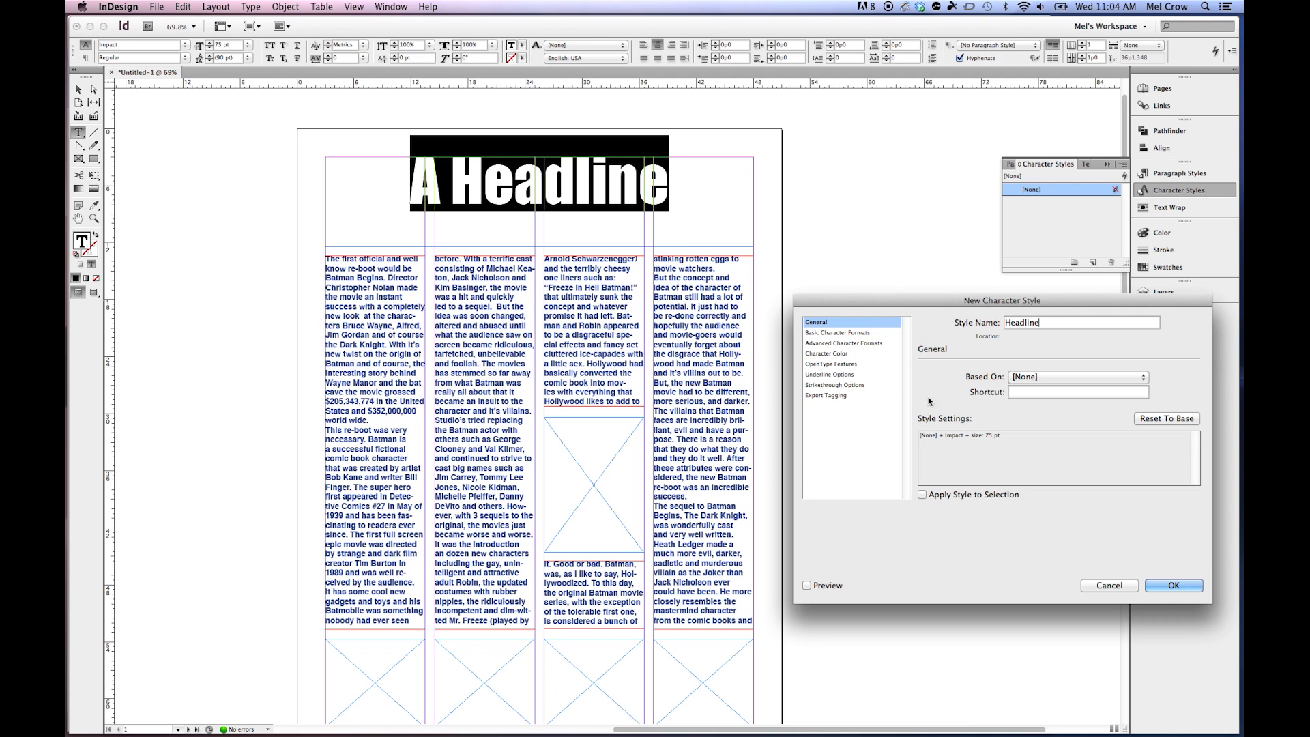
- Give the Headline character style a C=15 M=100 Y=100 K=0 fill and a [Black] stroke, and create it
click(827, 353)
click(1078, 422)
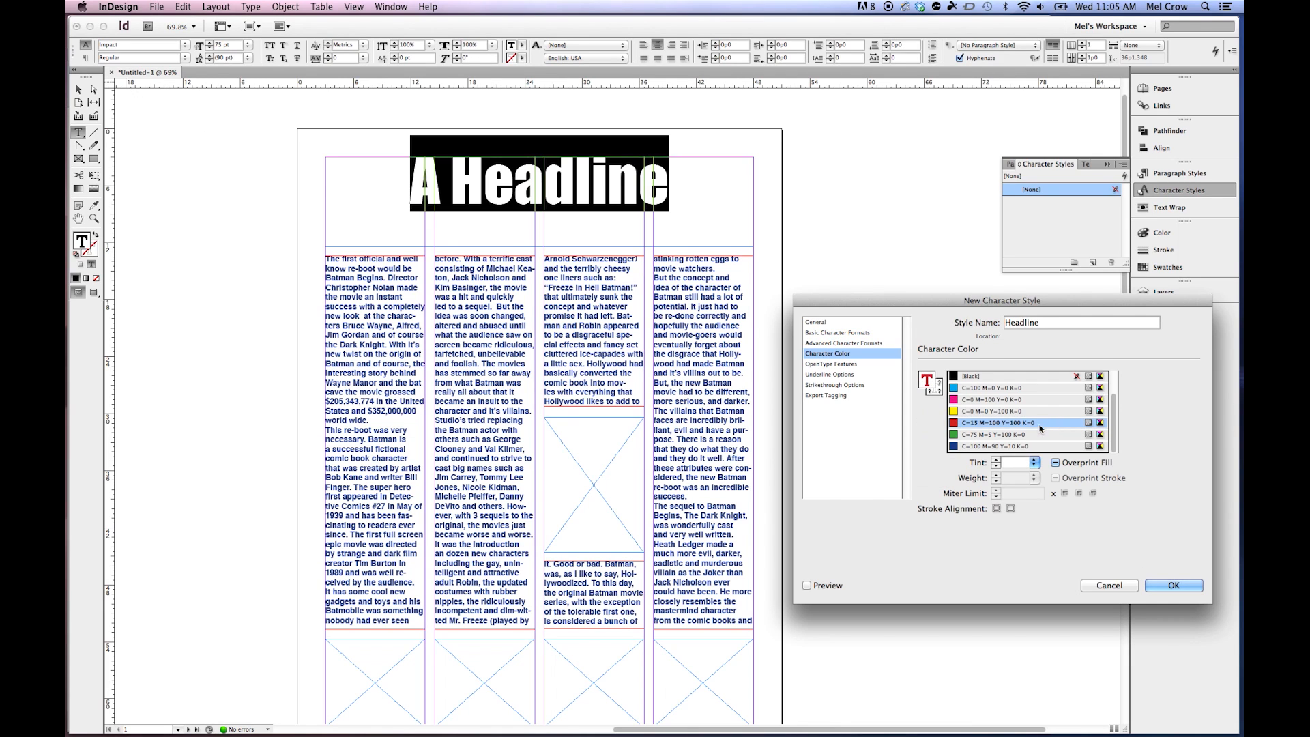
click(940, 391)
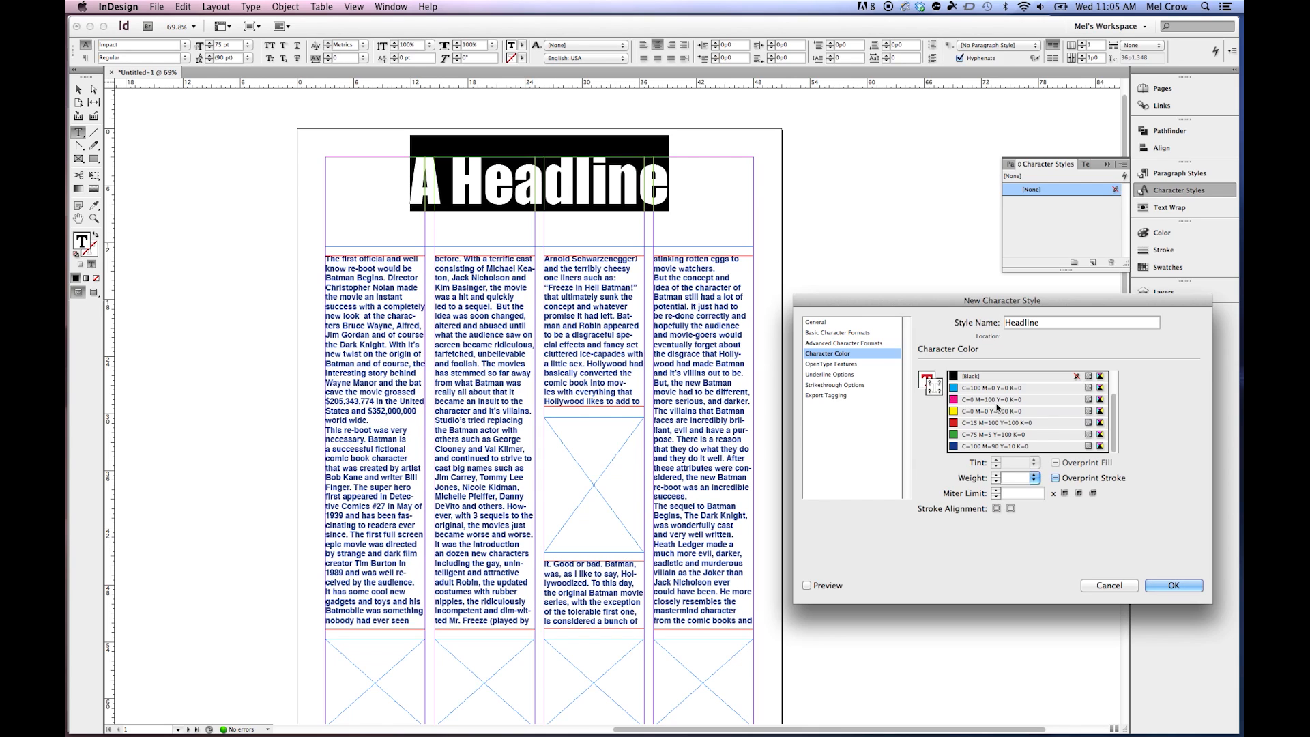
click(976, 375)
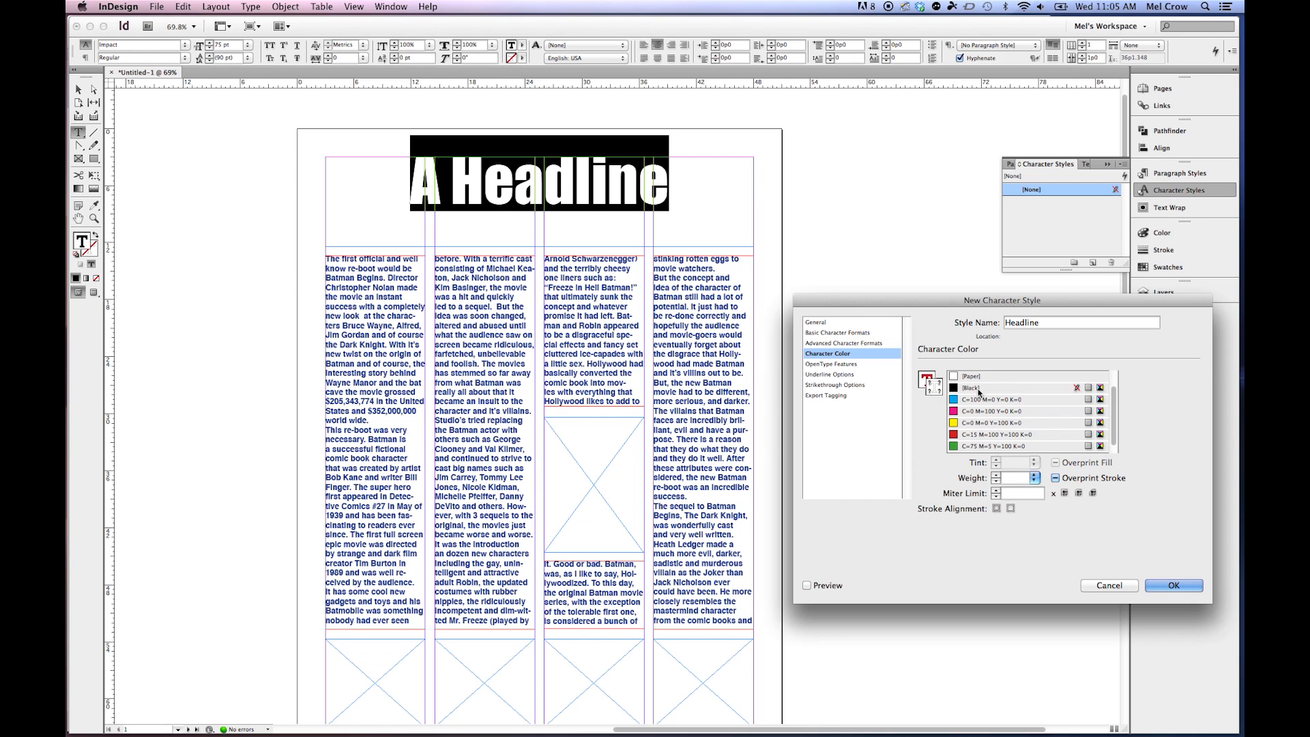
click(1171, 585)
- Apply the Headline character style to the headline text above the columns
click(693, 183)
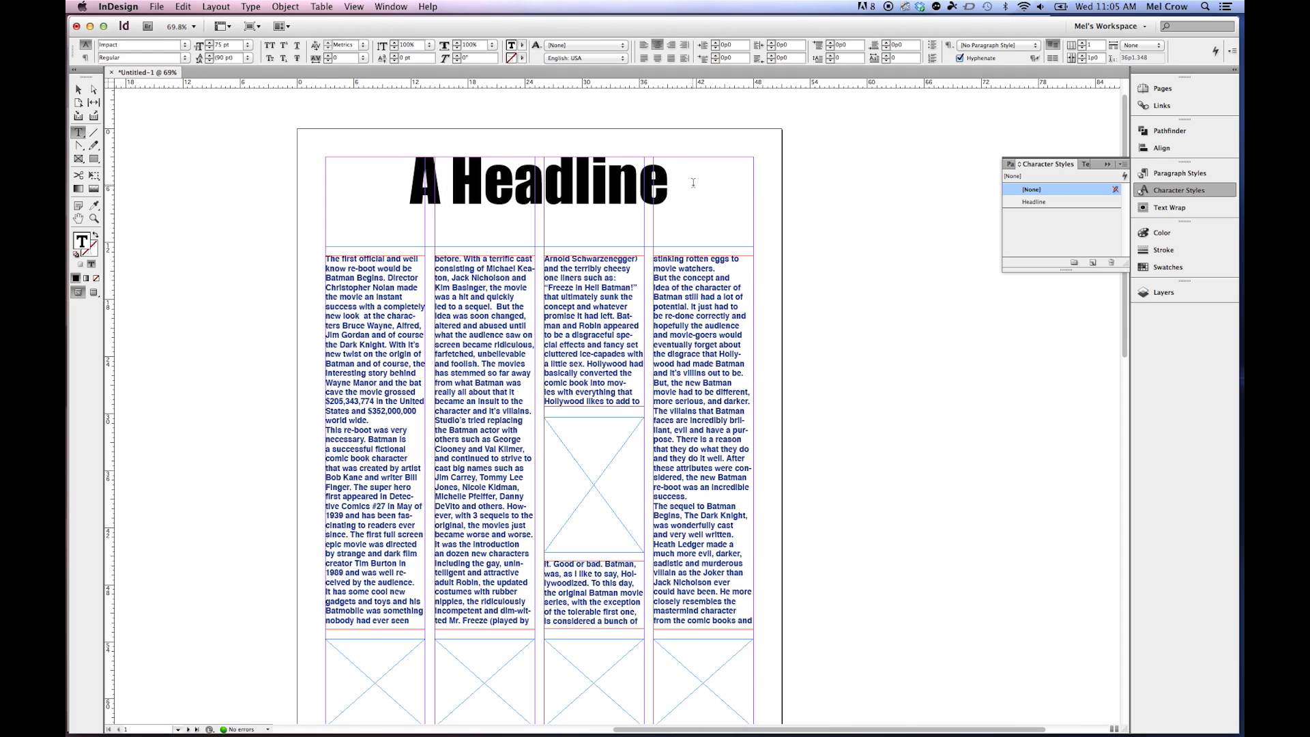
drag(688, 193, 411, 183)
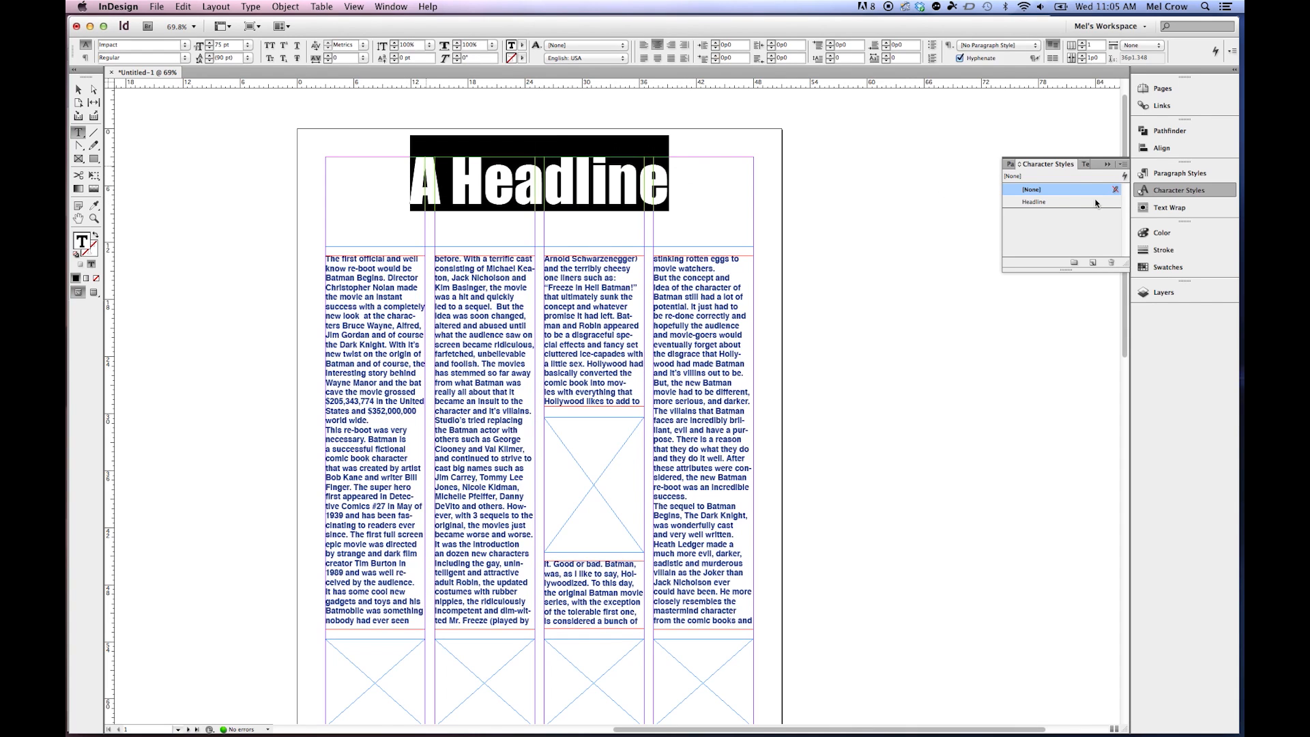
click(1051, 202)
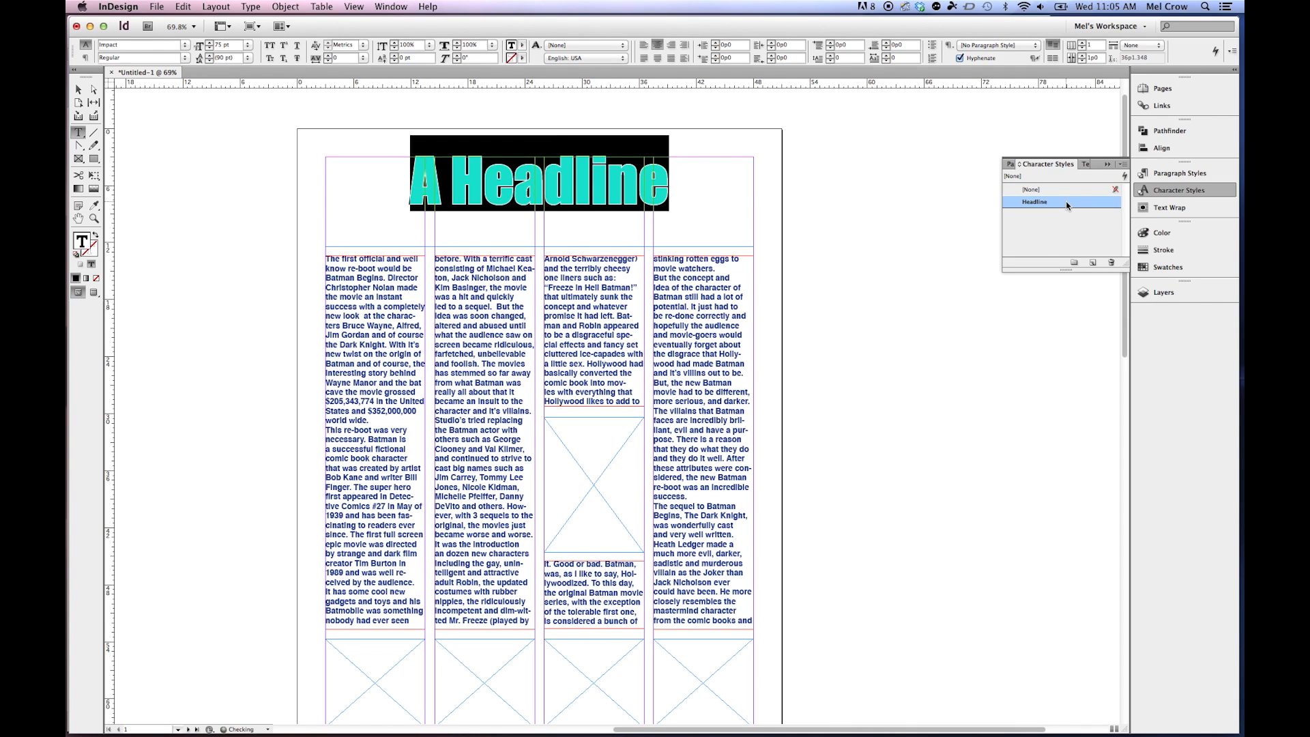
click(703, 189)
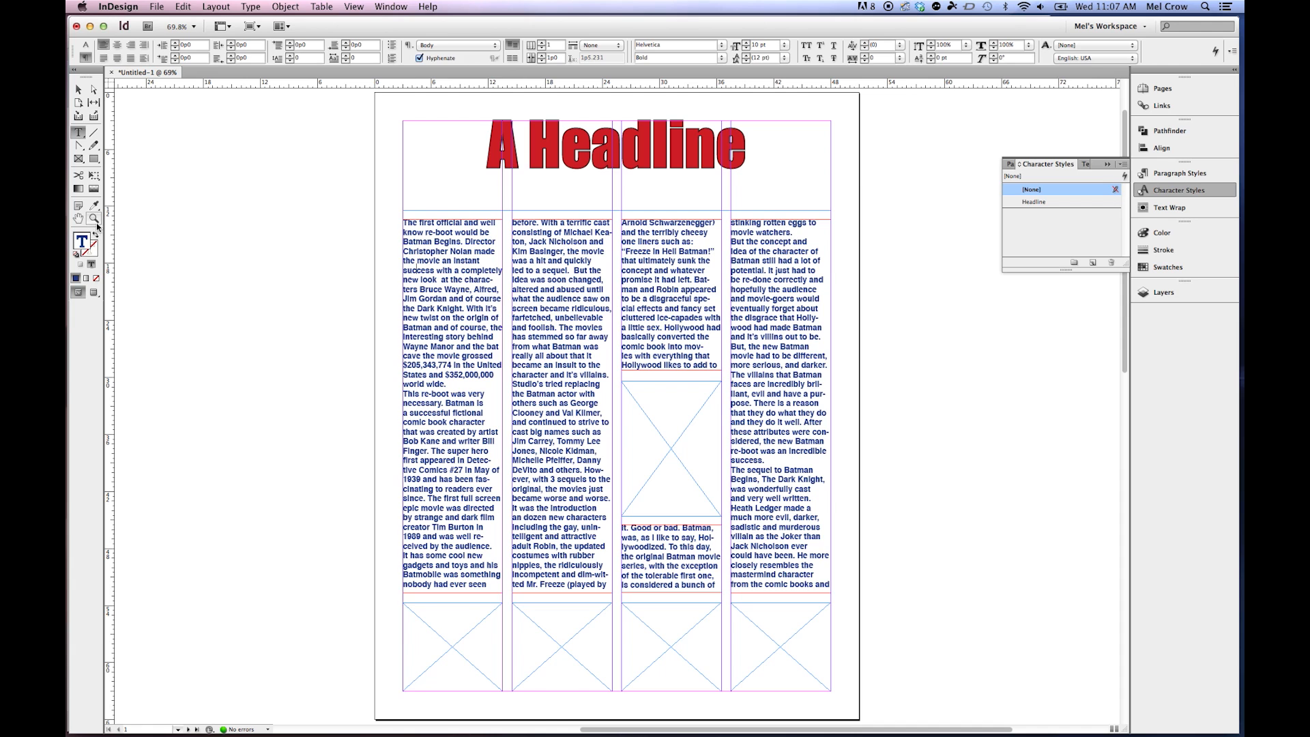
- Give the story's first paragraph a drop cap two lines high on its opening letter T
click(93, 218)
drag(381, 199, 564, 362)
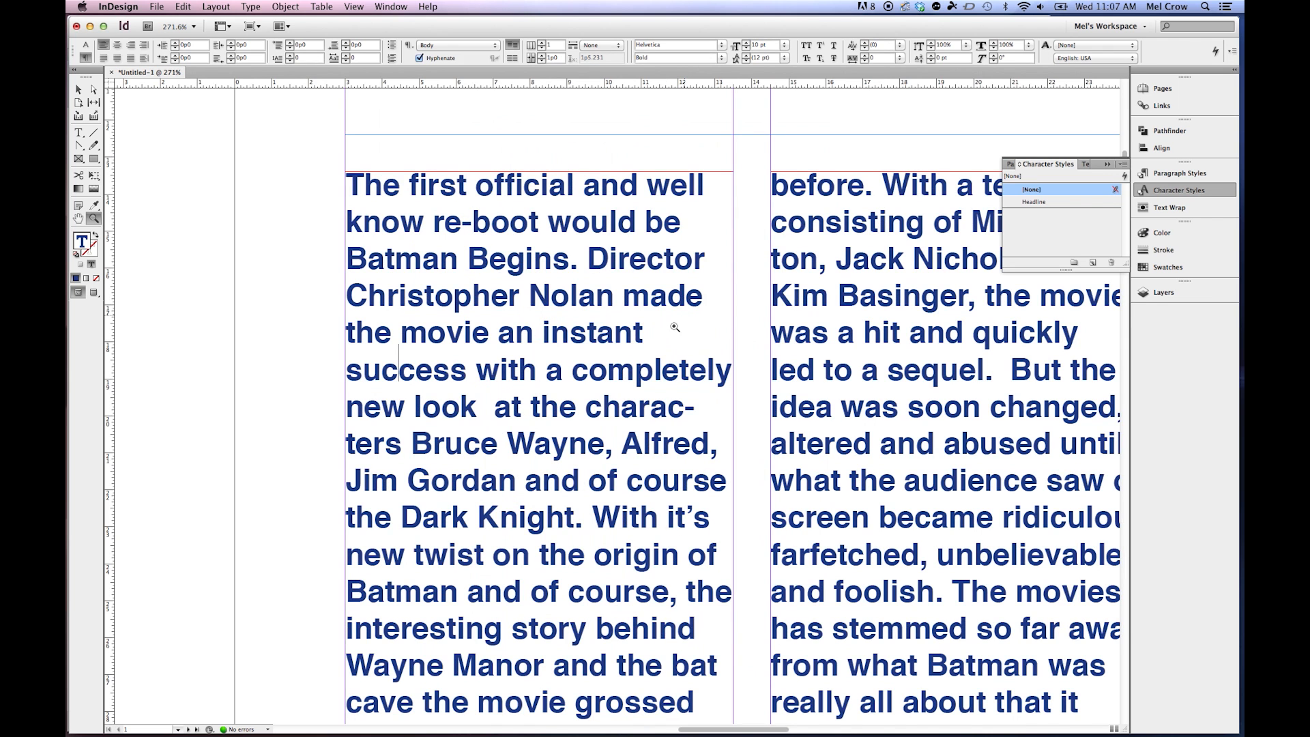
click(78, 132)
drag(365, 178, 330, 178)
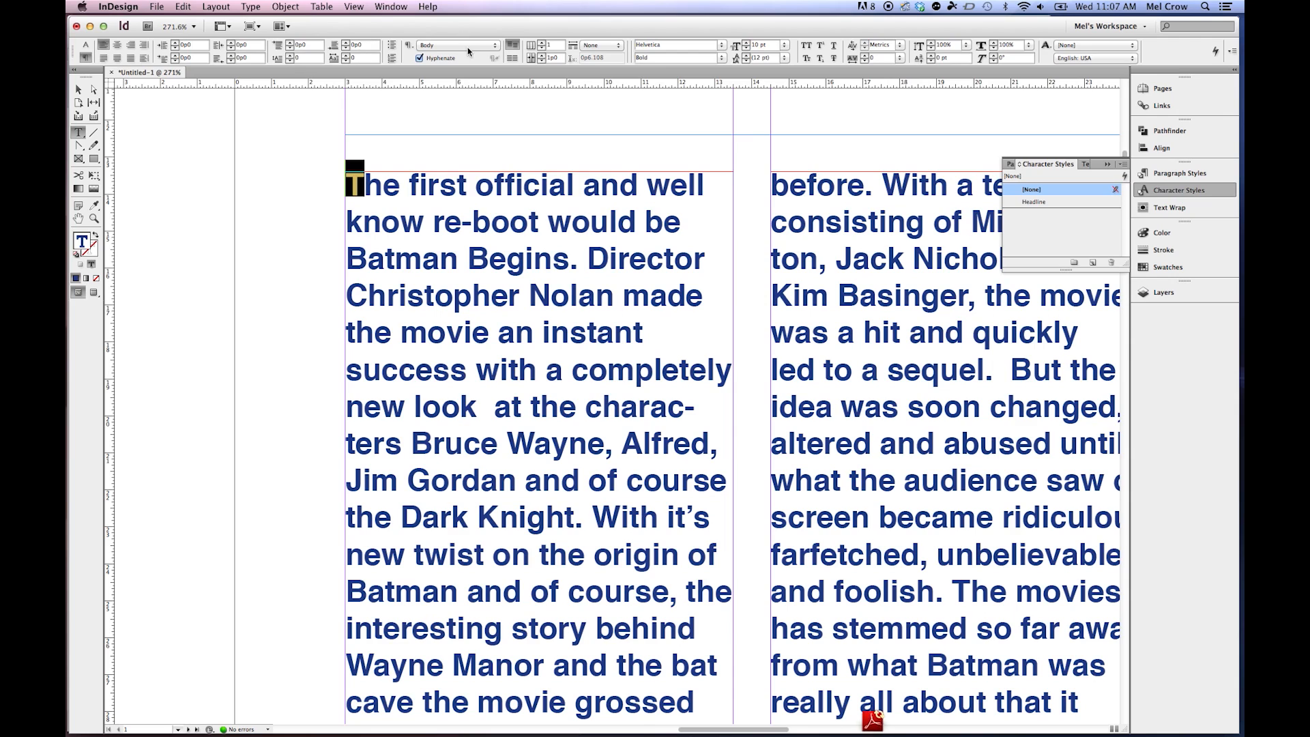
click(85, 45)
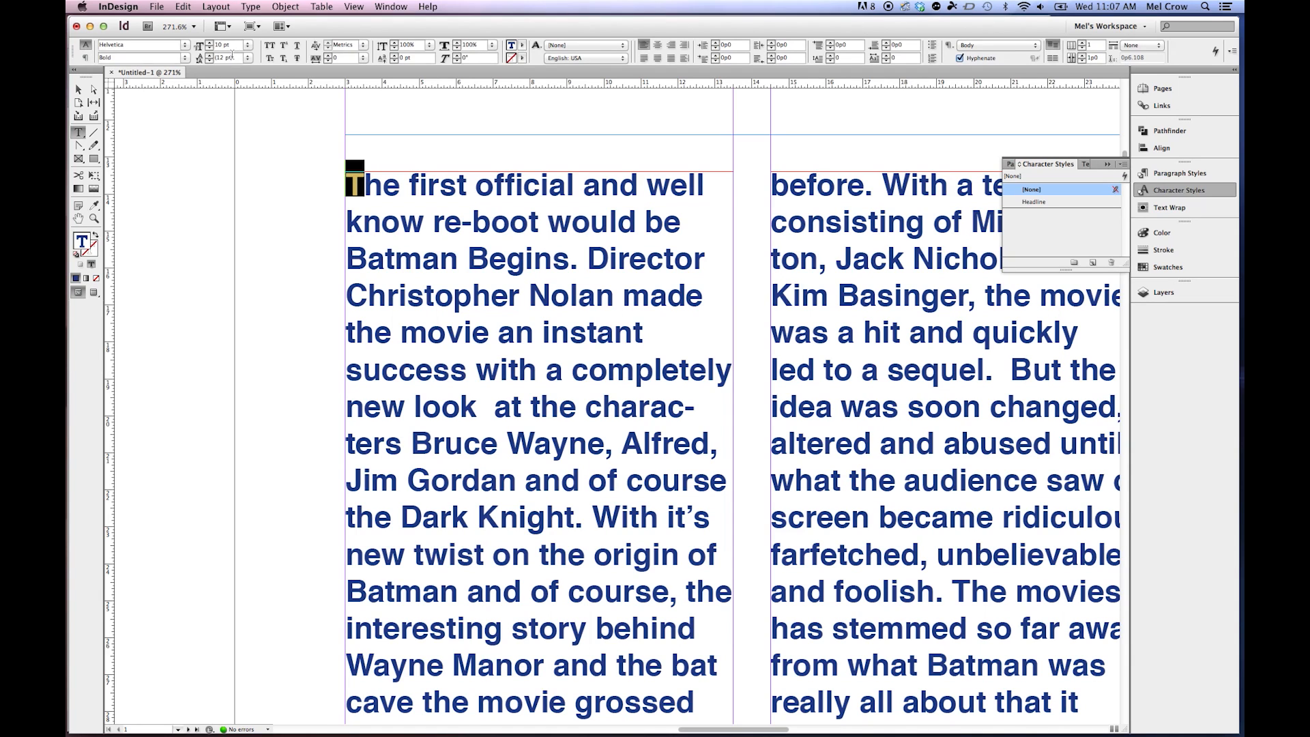
click(85, 57)
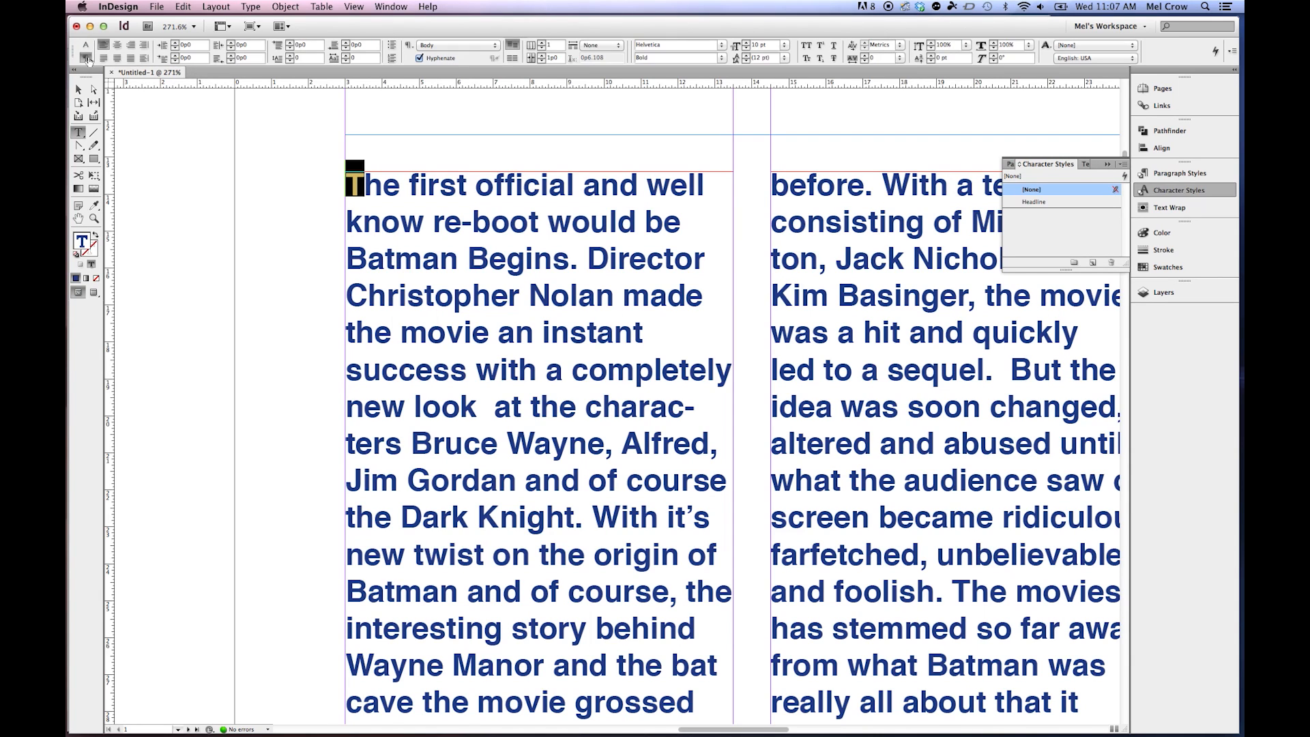
click(291, 56)
click(291, 56)
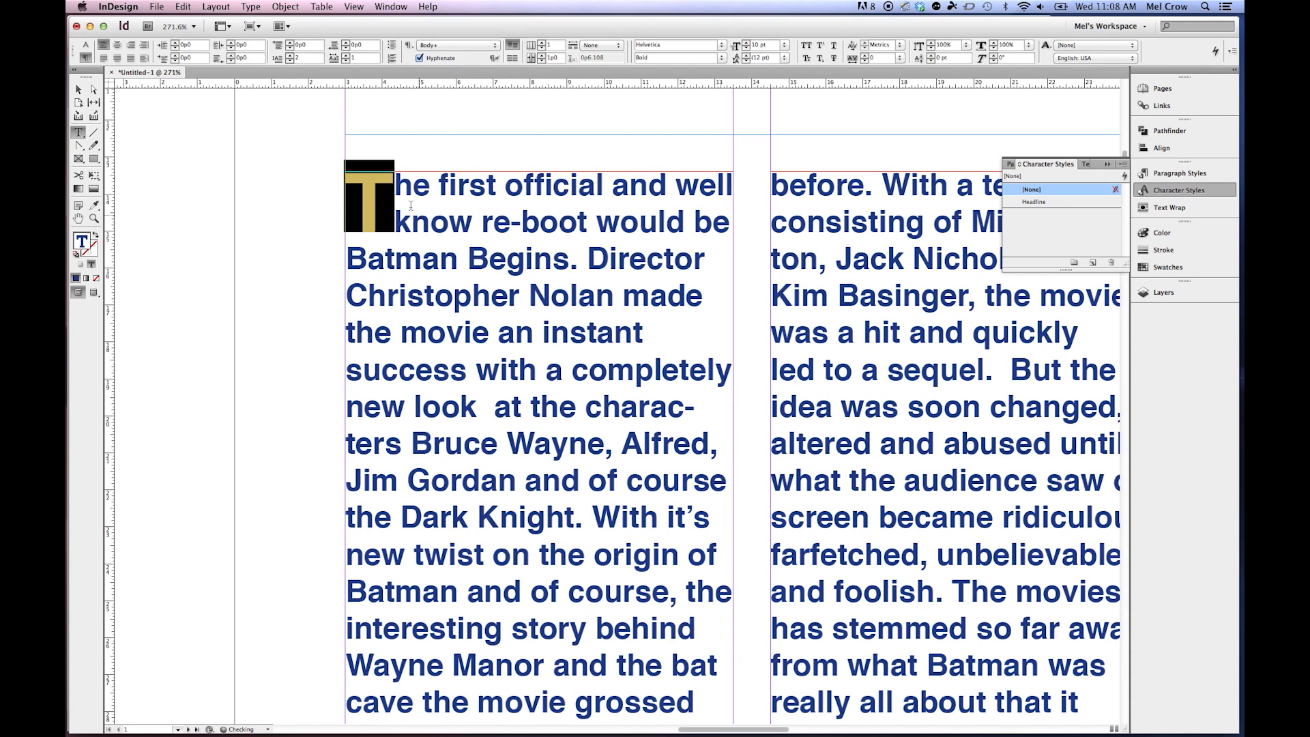
click(448, 211)
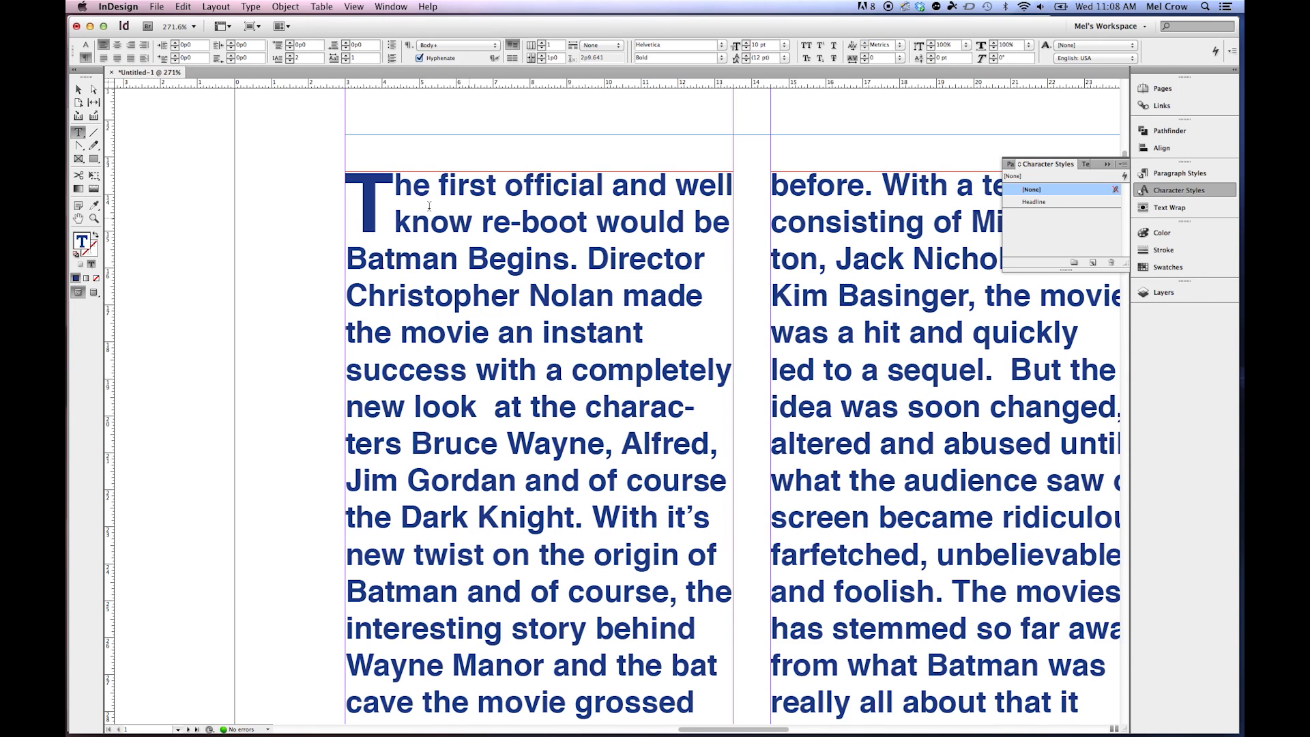
- Give the drop cap T a C=15 M=100 Y=100 K=0 fill and set its font to Comic Sans MS
drag(389, 188, 351, 188)
click(86, 46)
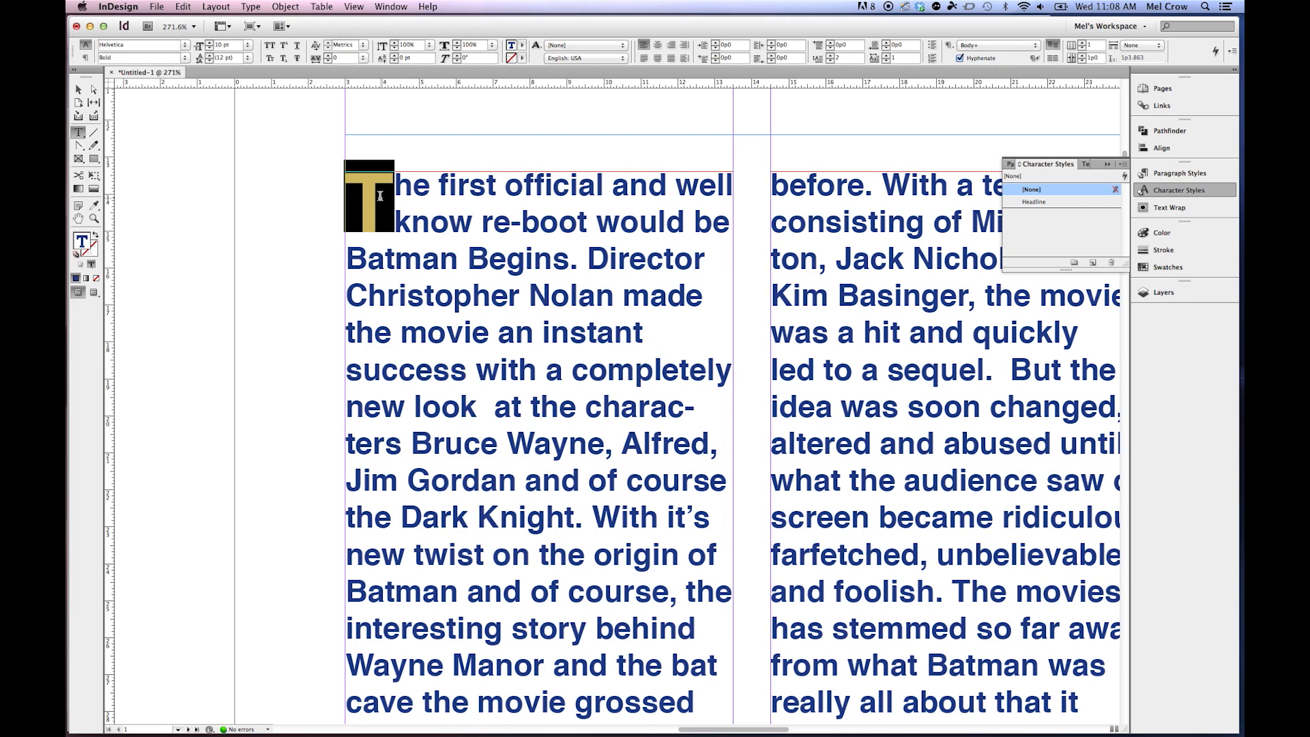
click(522, 45)
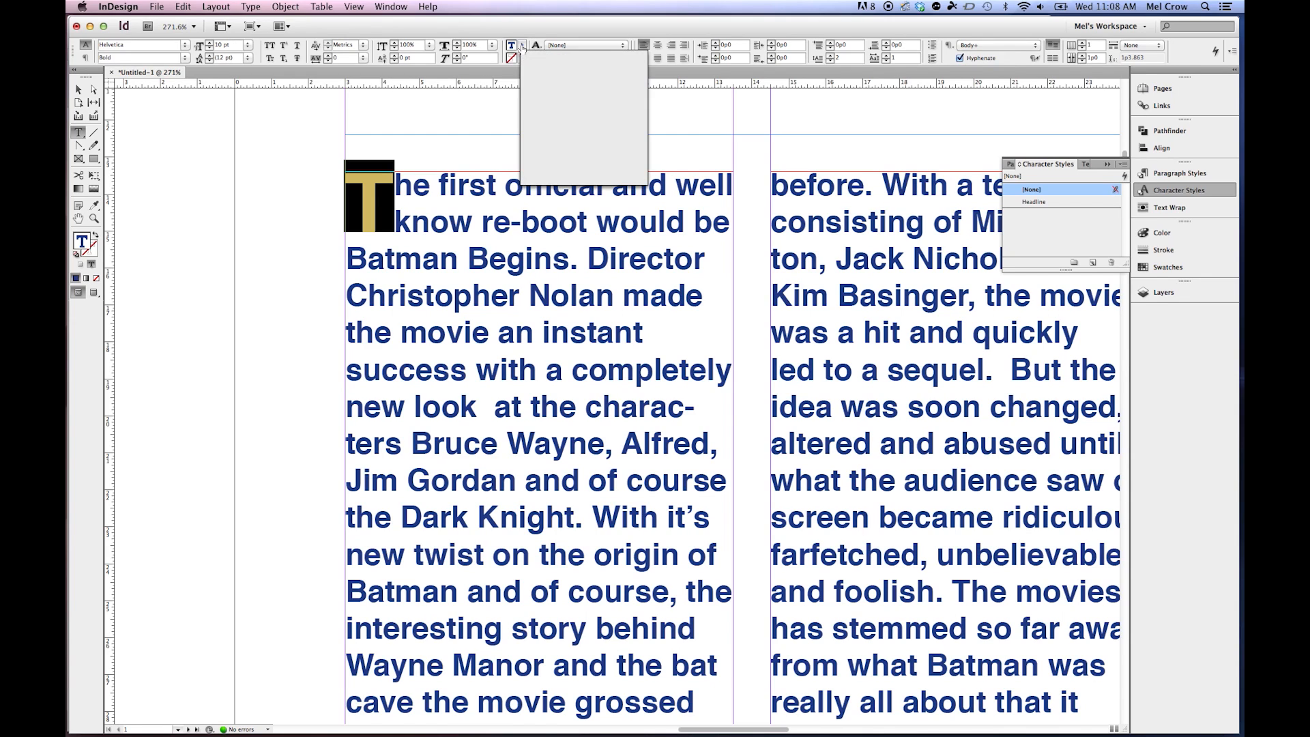
click(529, 144)
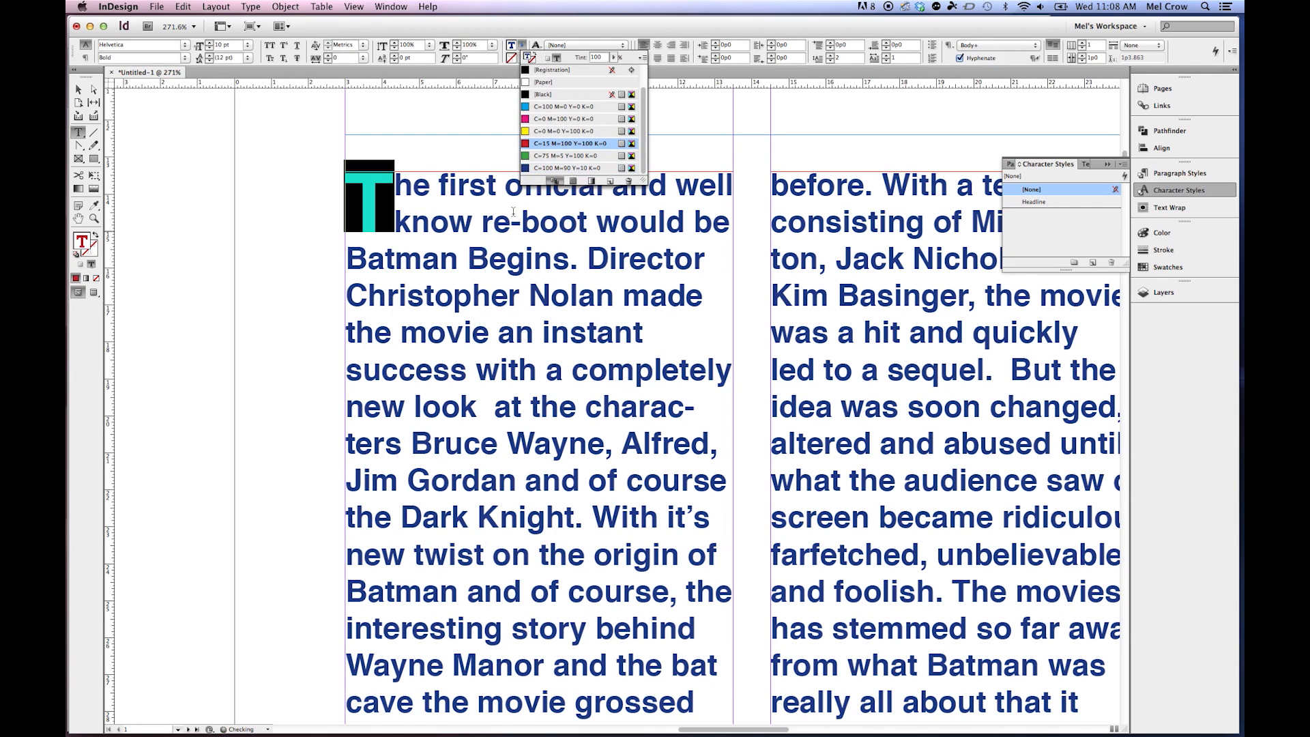
text(Comic Sans MS)
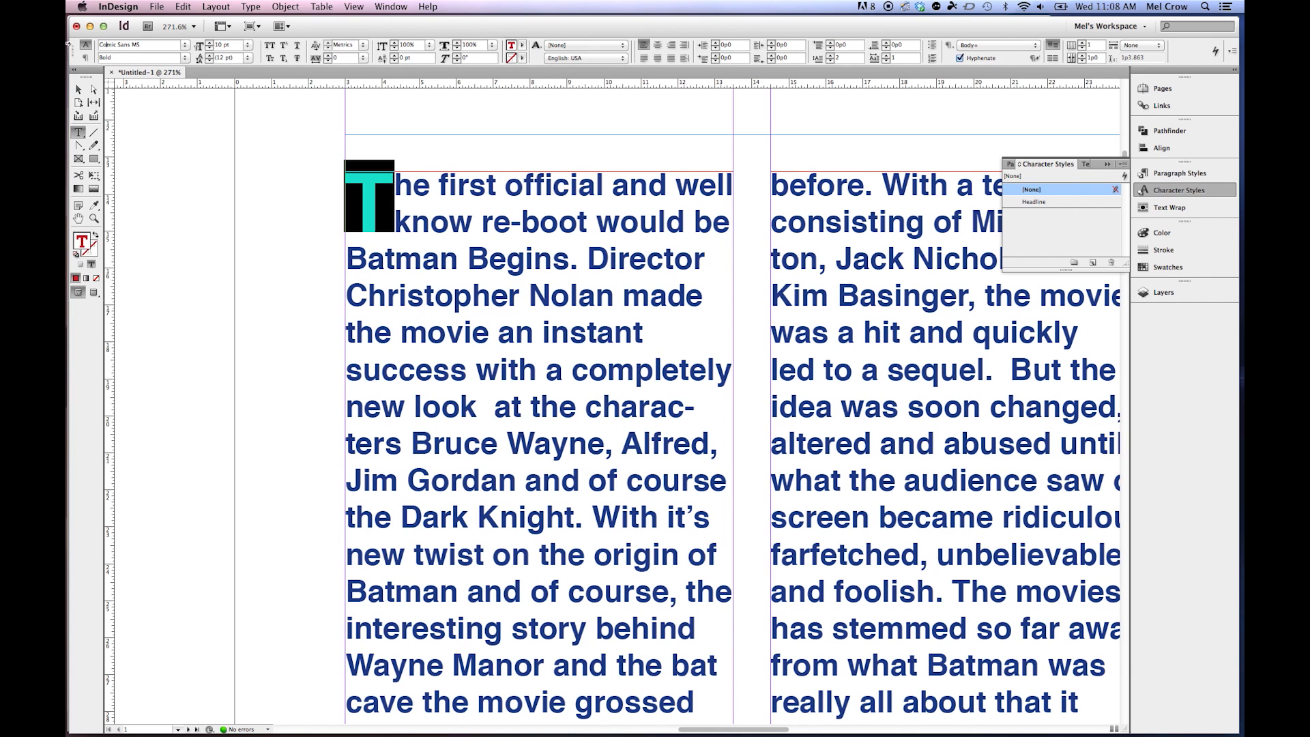
key(Return)
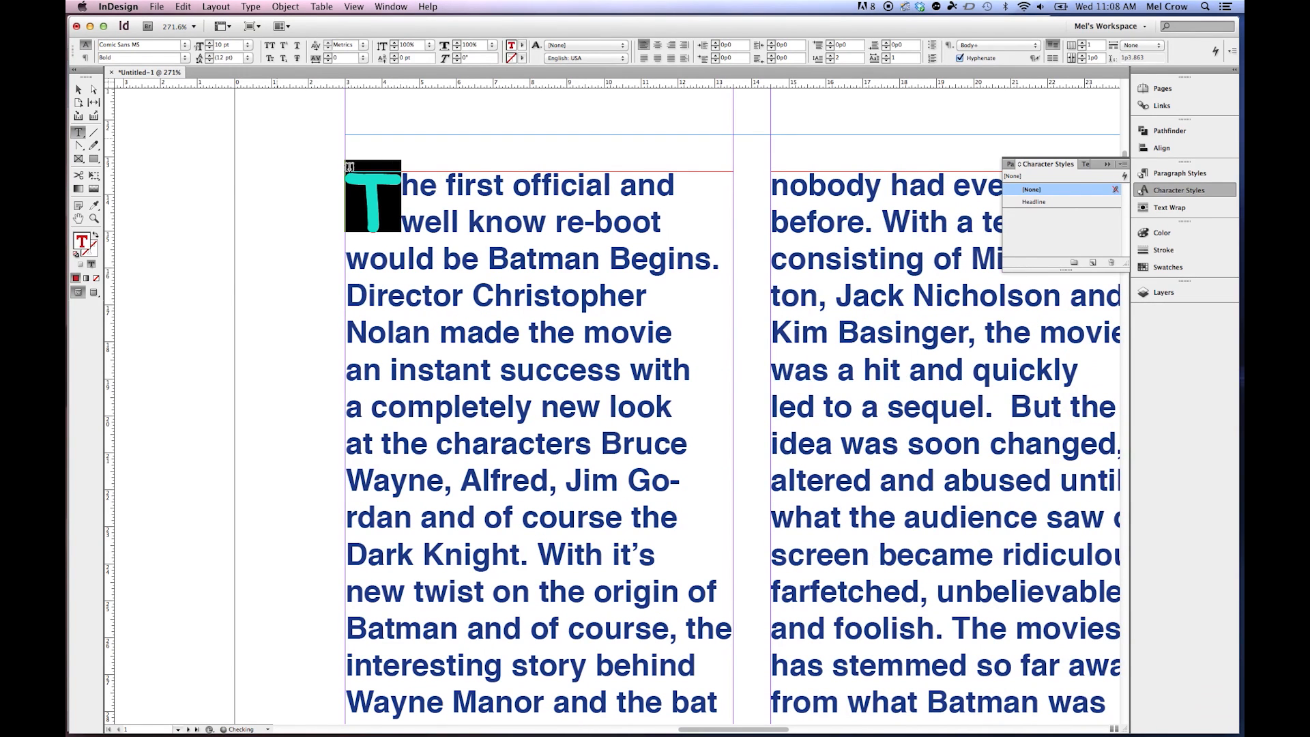
click(440, 209)
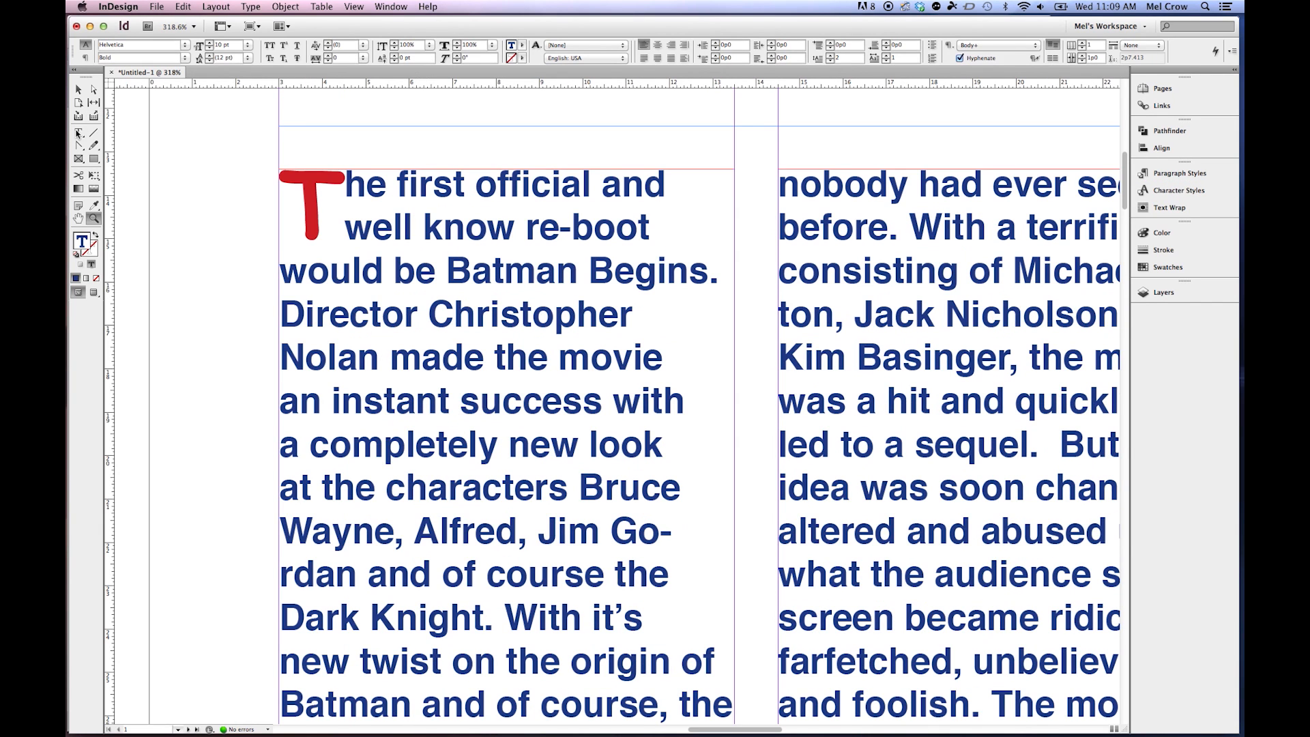
- Skew the six first-column lines directly below "would be Batman Begins." by 45°
click(78, 133)
key(shift+Down)
key(shift+Down)
key(shift+Down)
key(shift+Down)
key(shift+Down)
key(shift+Down)
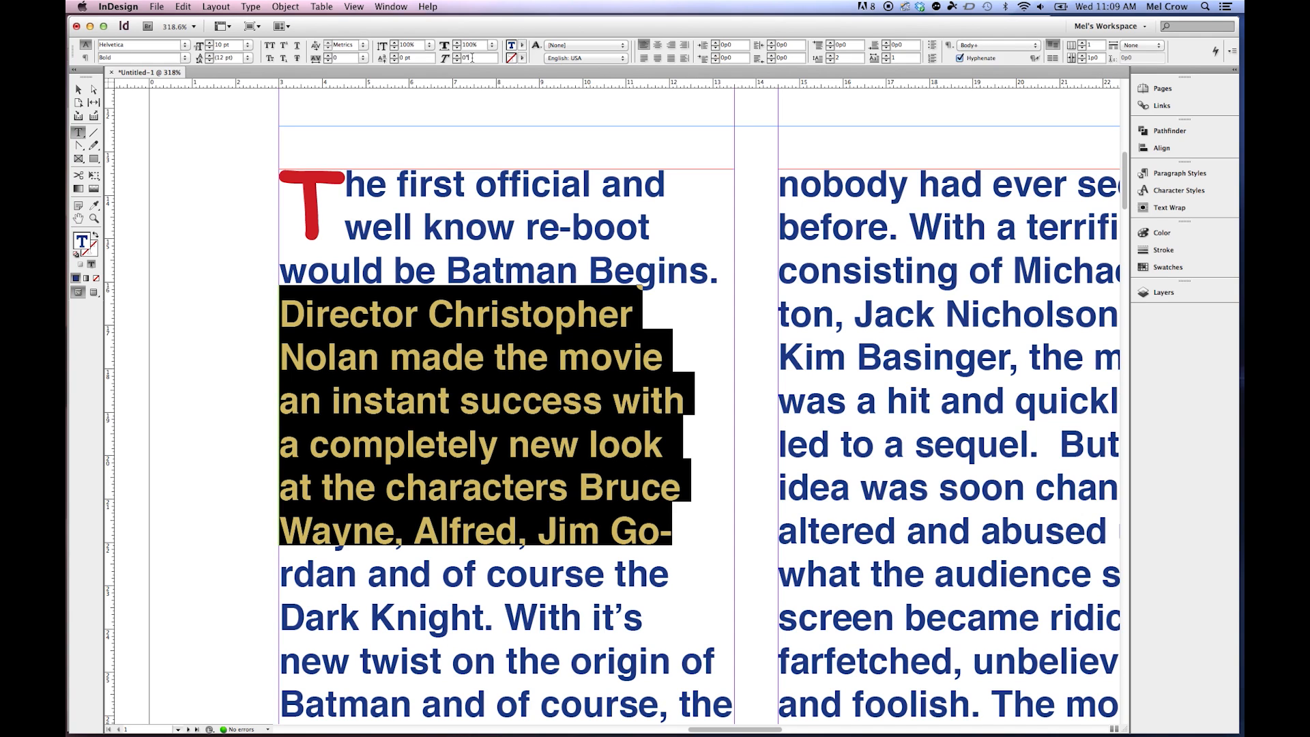
text(45)
key(Return)
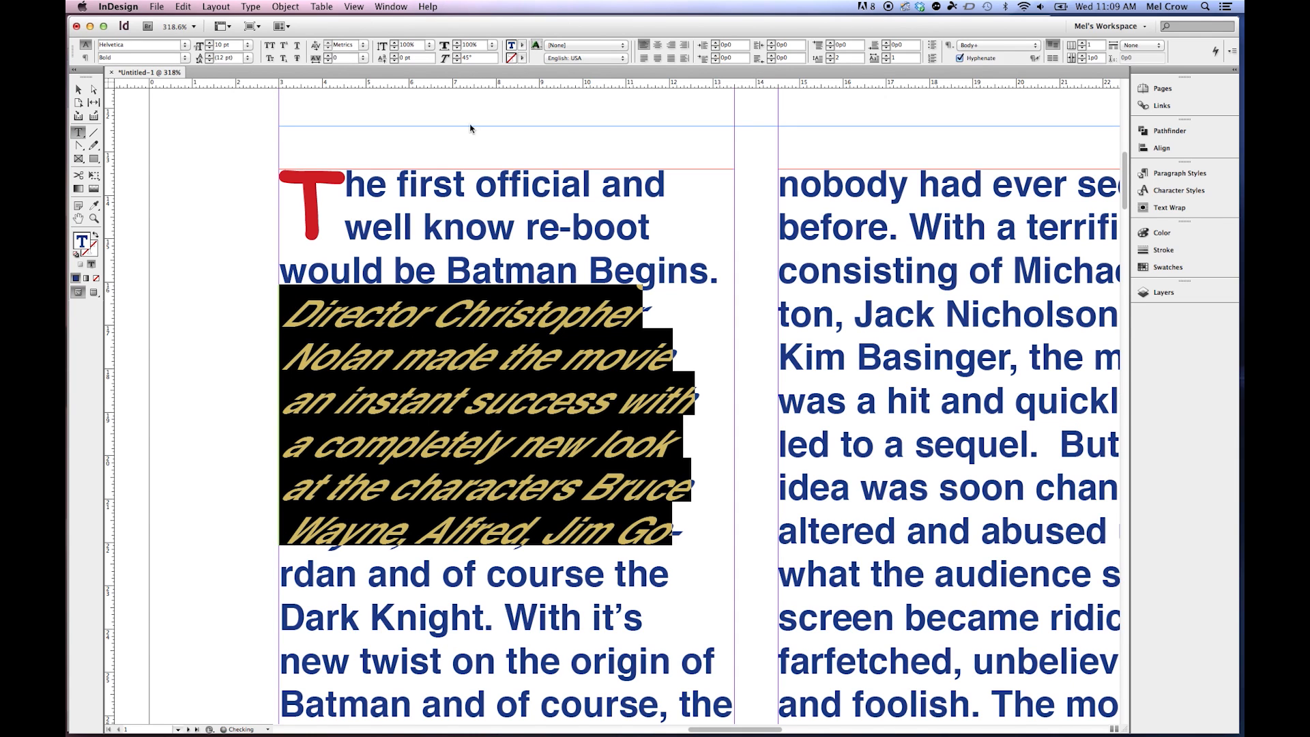
- Try redefining the Body paragraph style from the slanted first-column text, and undo the redefinition
click(601, 381)
drag(305, 310, 626, 430)
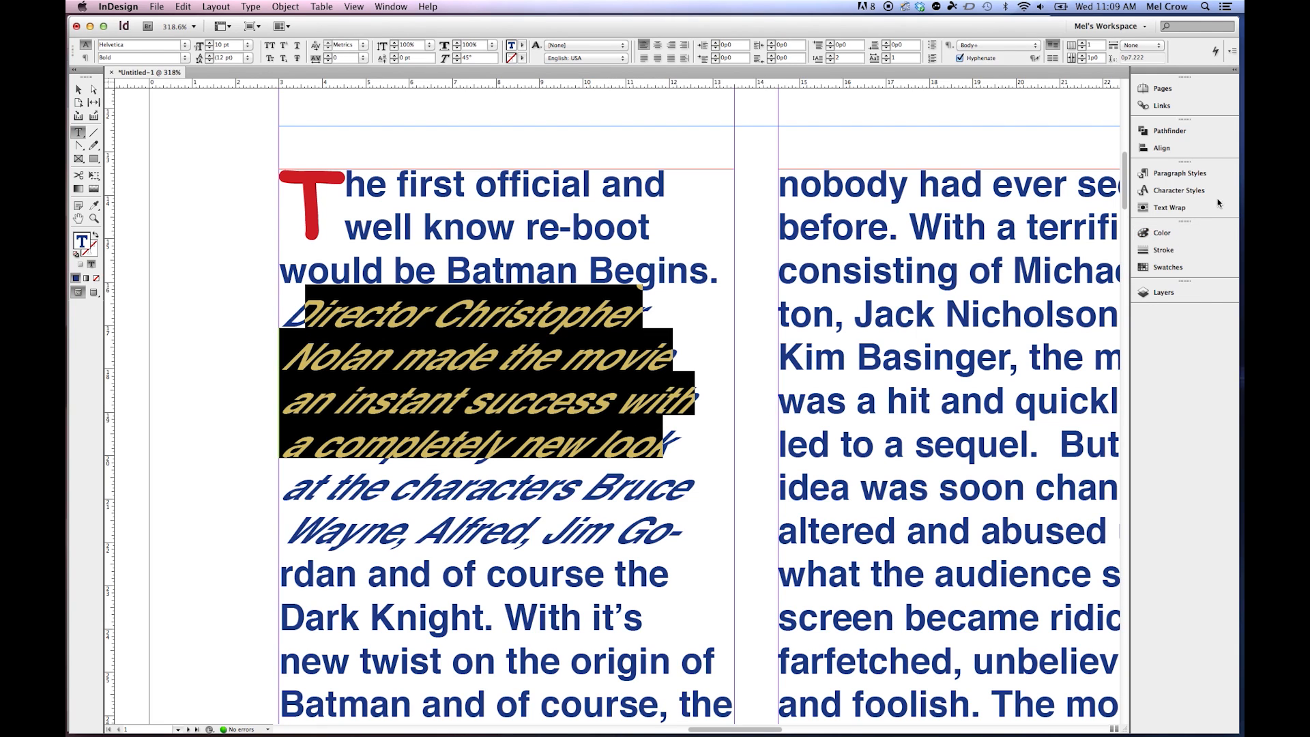
click(1168, 173)
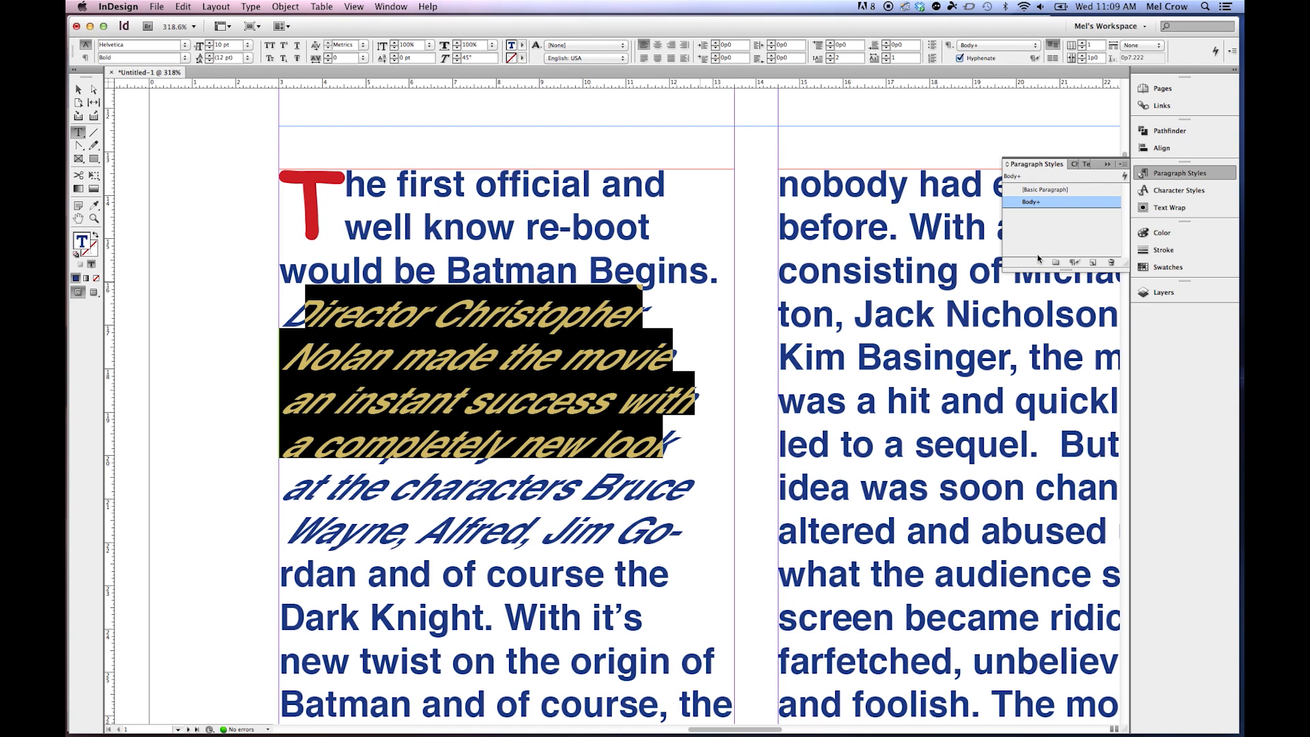
right_click(1037, 200)
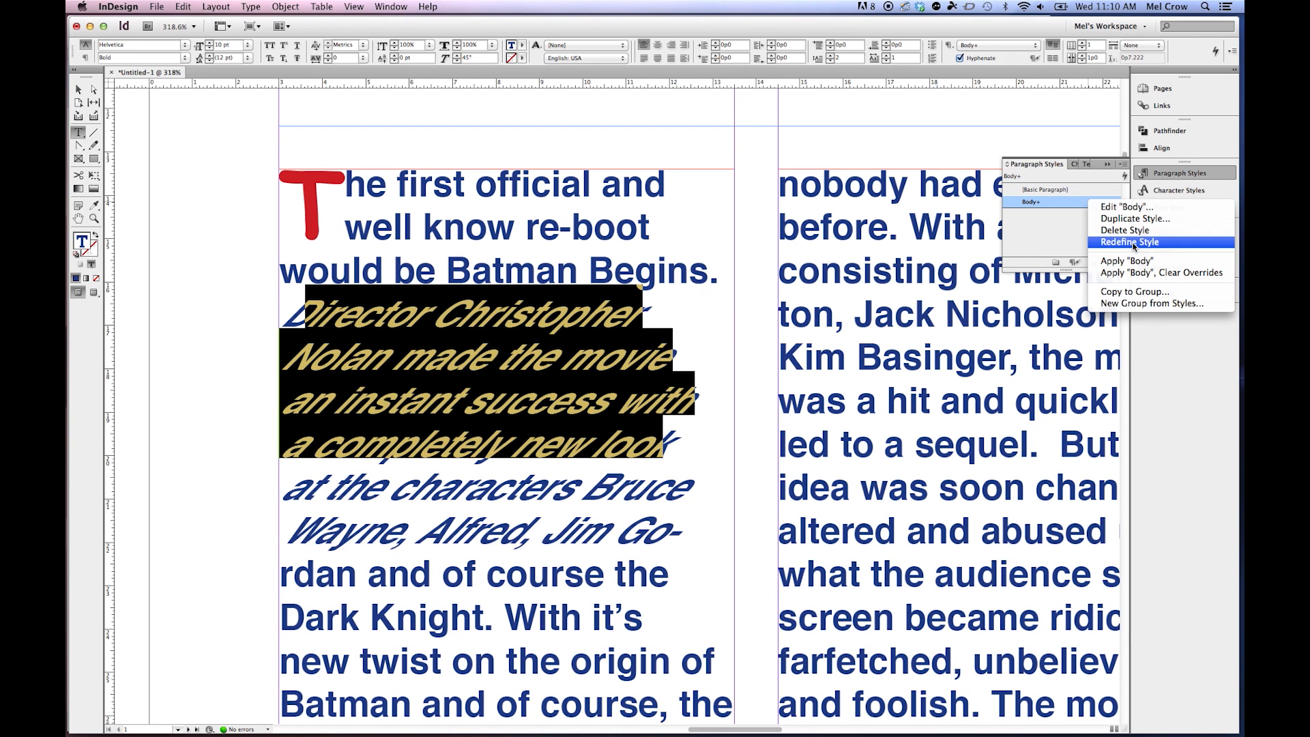
click(1133, 243)
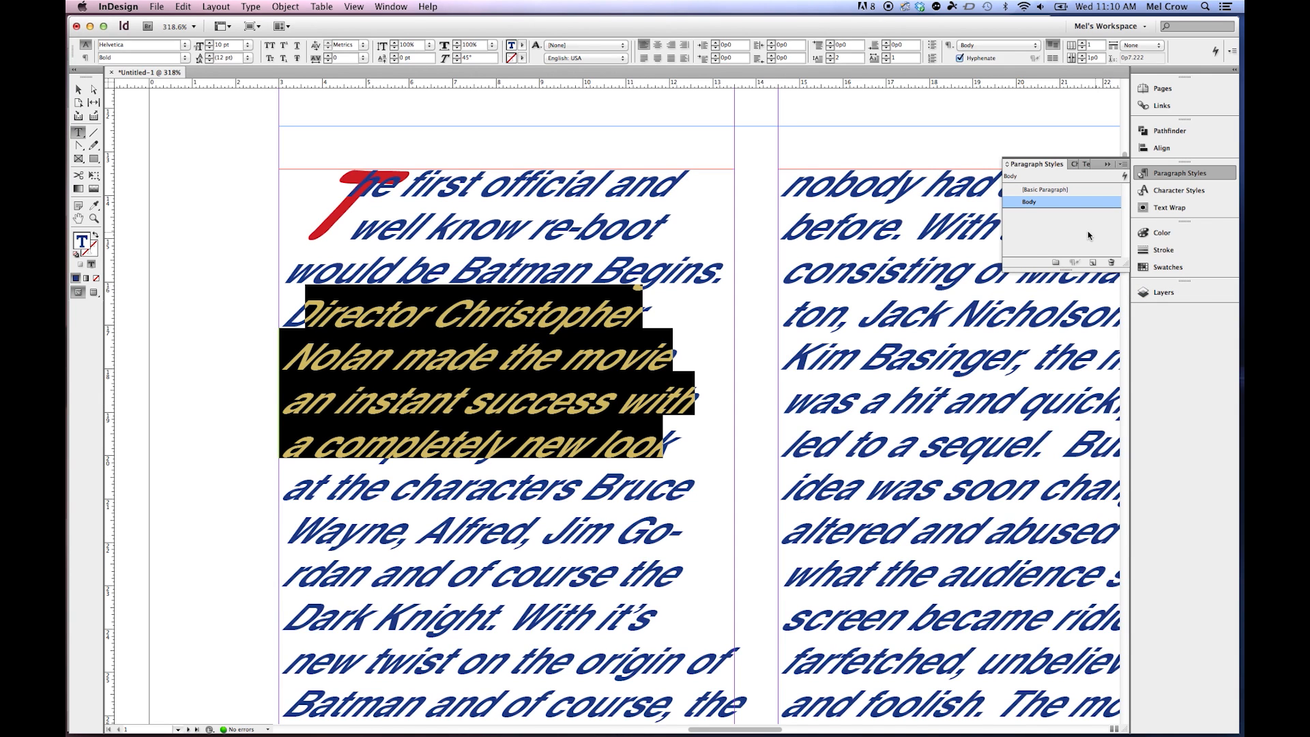
key(super+z)
- Fill the second-column passage from "consisting of" to "Kim Basinger" with C=15 M=100 Y=100 K=0 and check its Body style overrides
click(1039, 202)
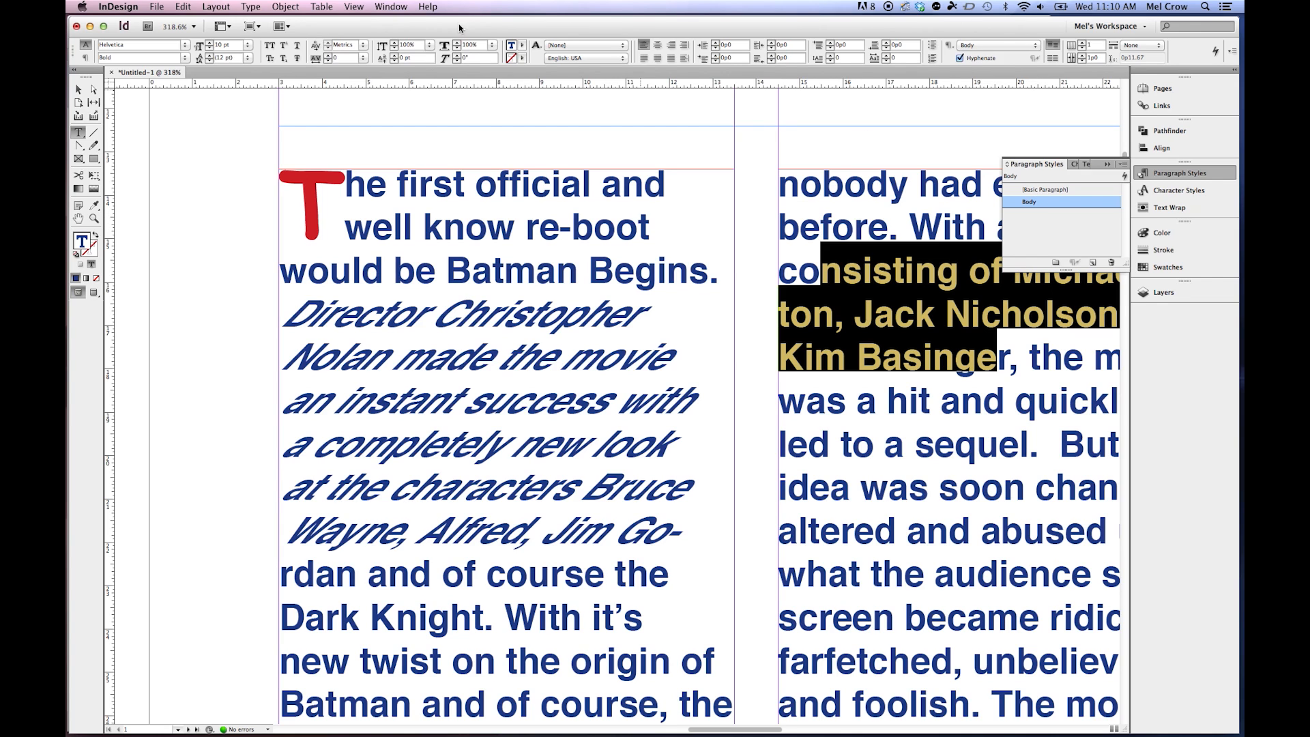
click(523, 45)
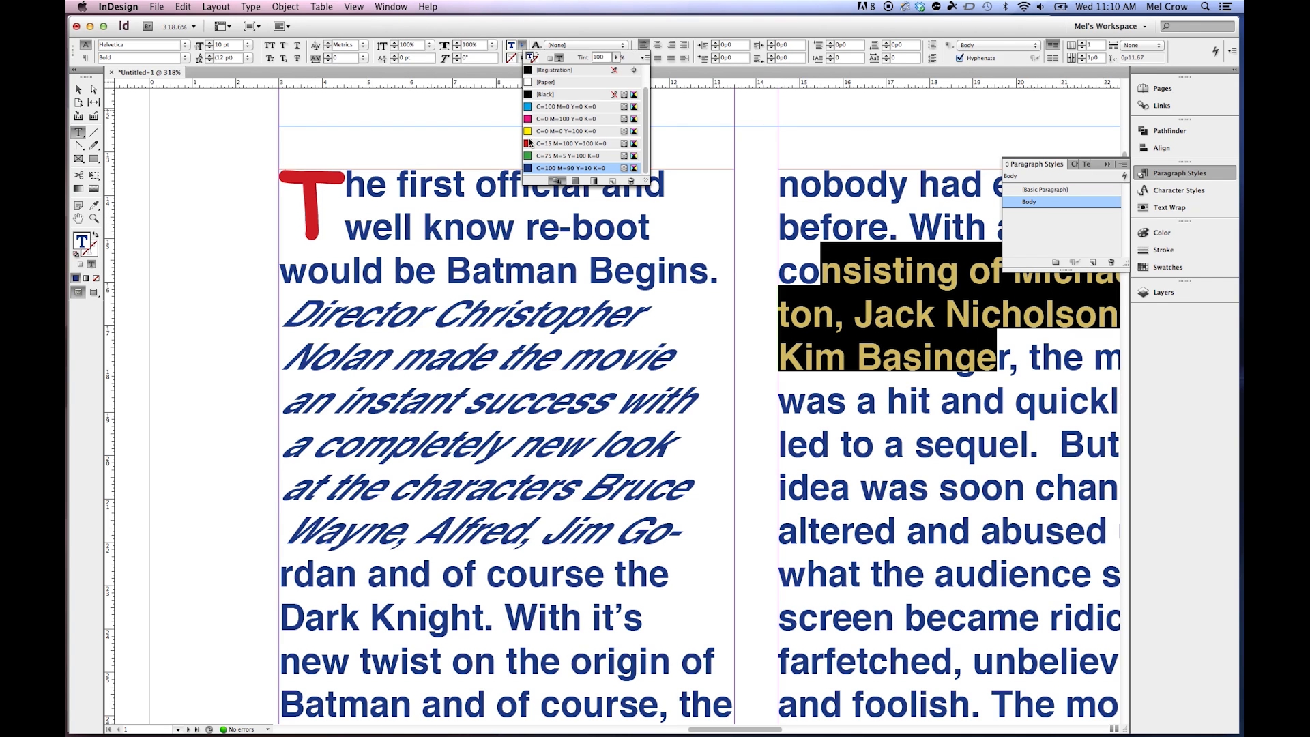
click(567, 143)
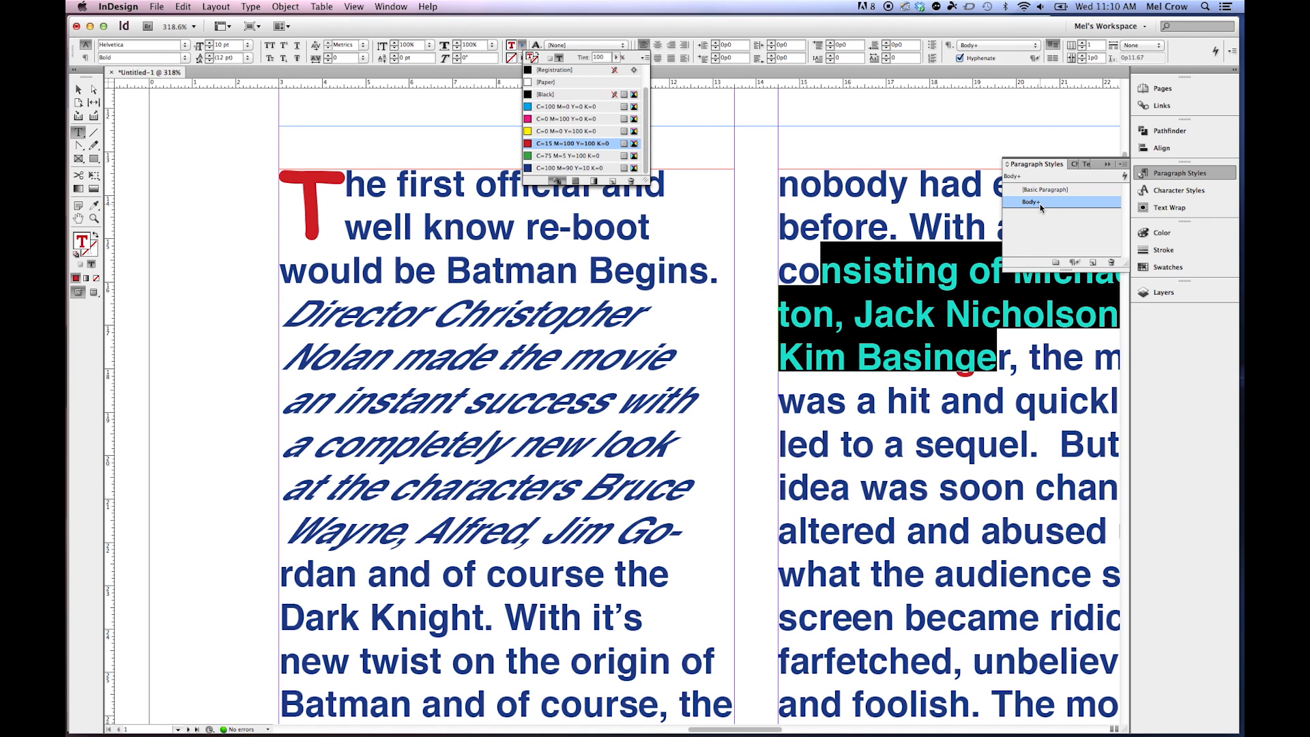
mouse_move(1041, 206)
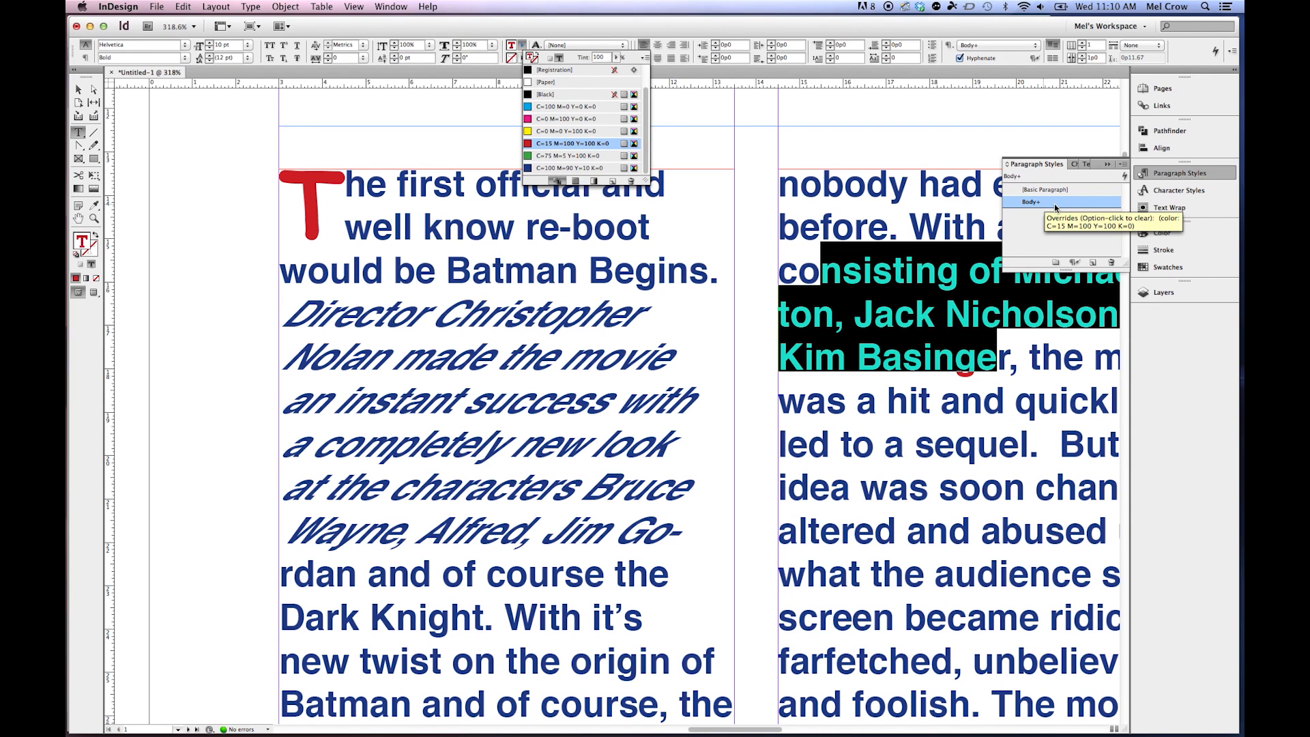
click(867, 246)
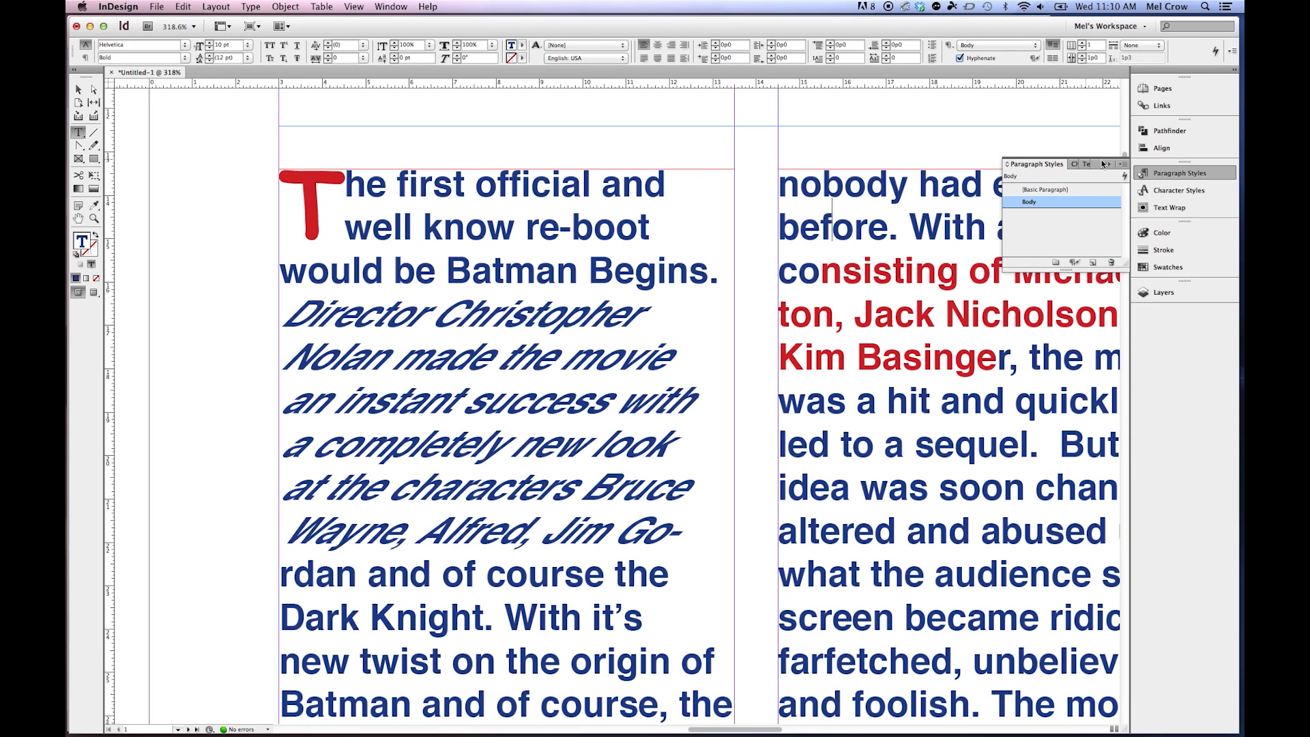